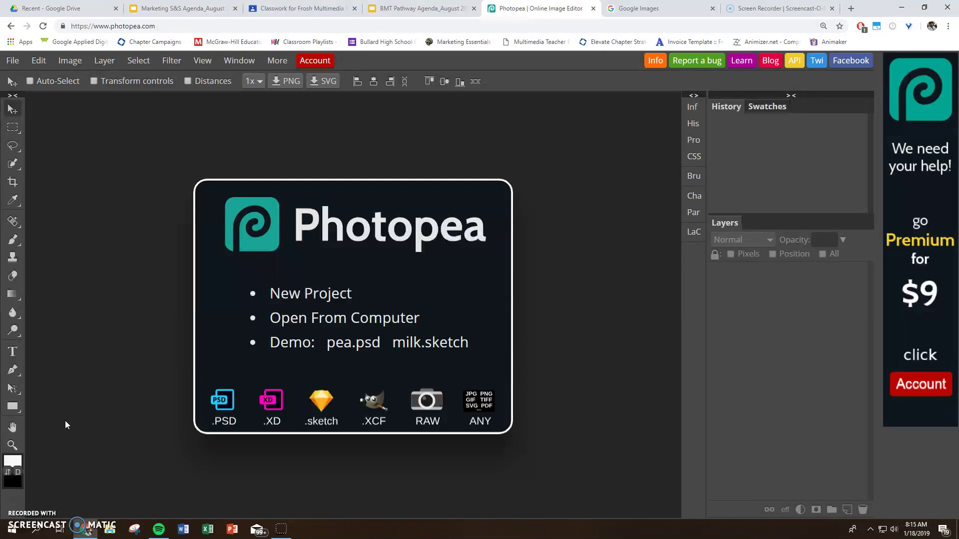
- Create a new project 2400 px wide and 1400 px high with a transparent background
click(15, 62)
click(17, 66)
click(300, 293)
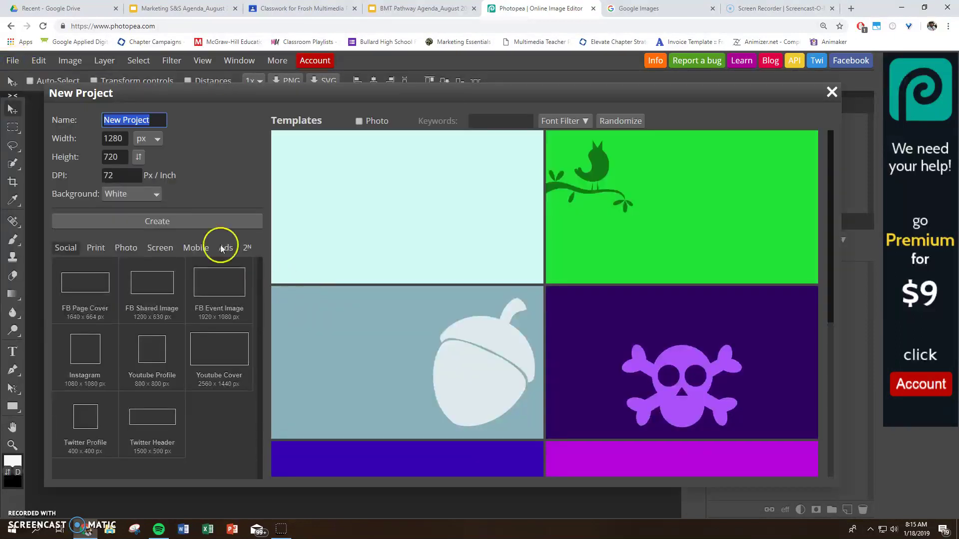
double_click(111, 139)
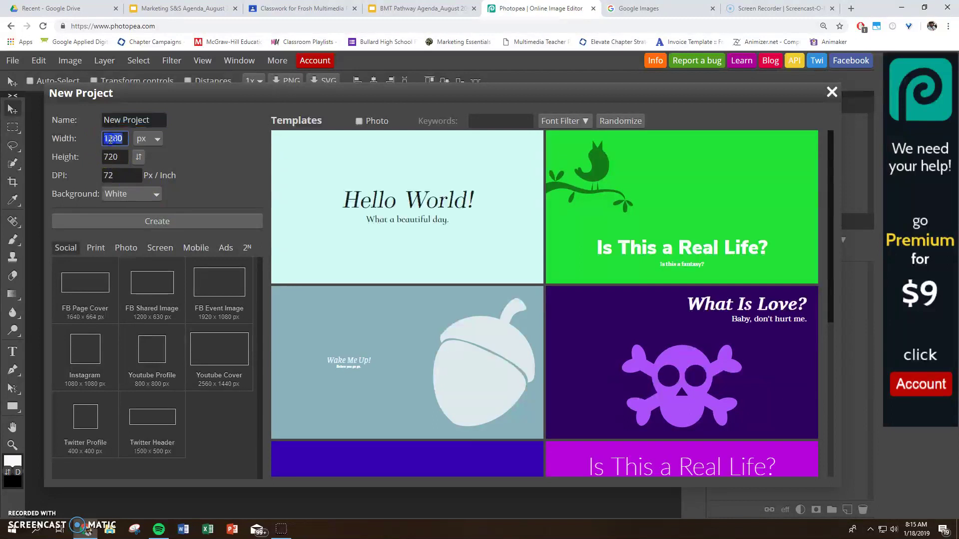
text(2400)
double_click(114, 158)
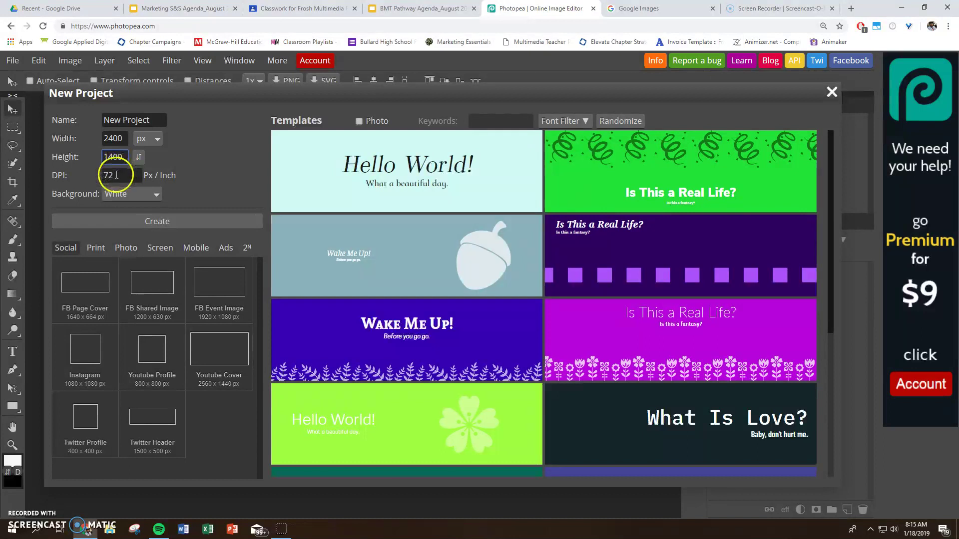
click(126, 194)
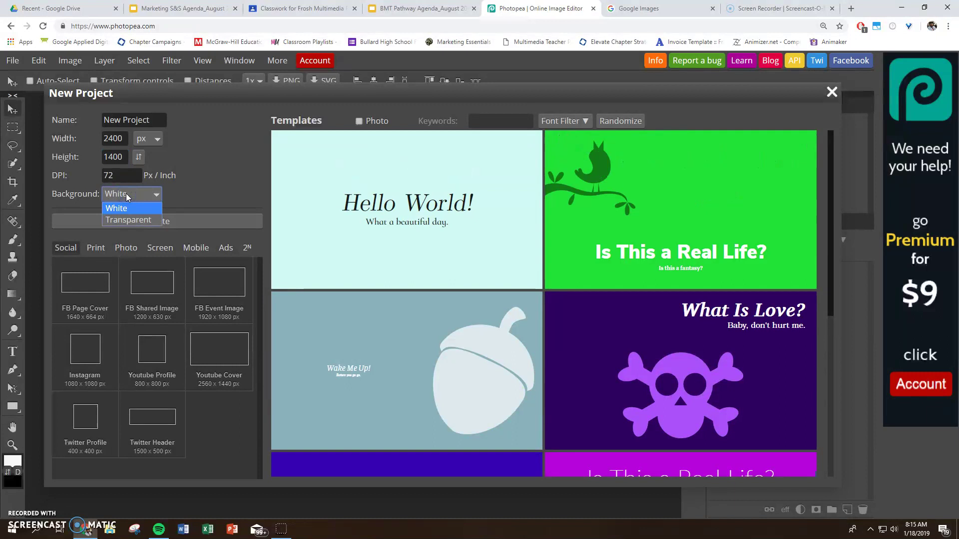
click(129, 220)
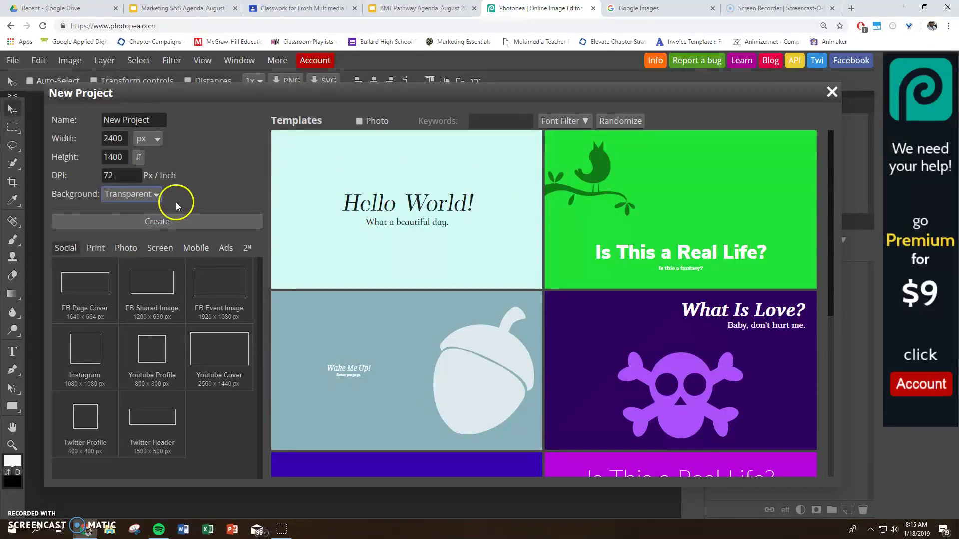
click(149, 222)
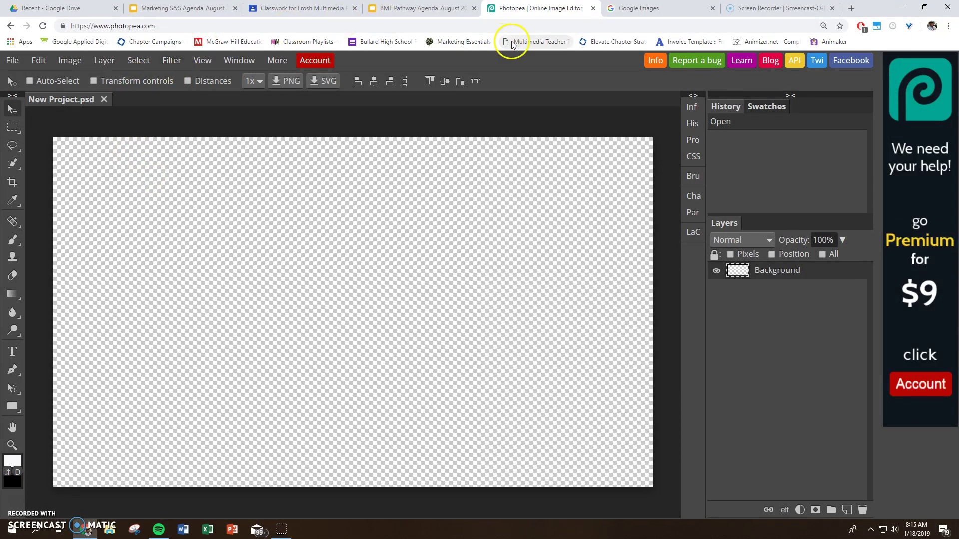
- Minimize the browser, open the desktop's Photopea assets folder, and move and narrow its window along the left side of the desktop
click(924, 8)
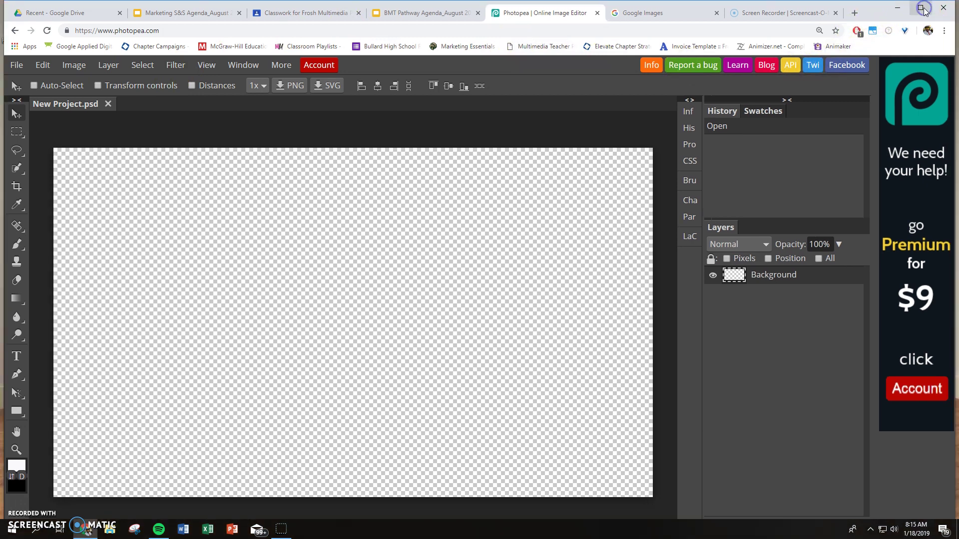
click(899, 10)
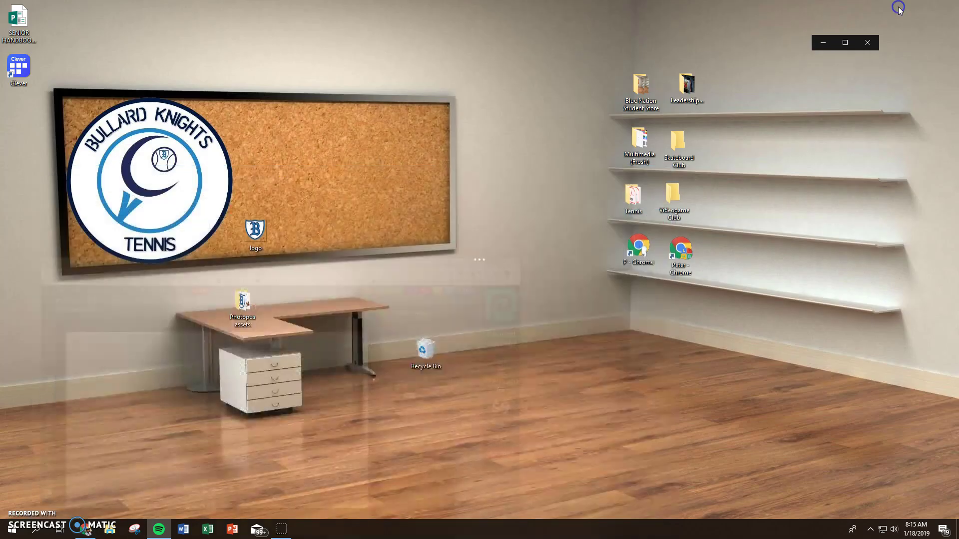
drag(244, 302, 55, 297)
double_click(54, 297)
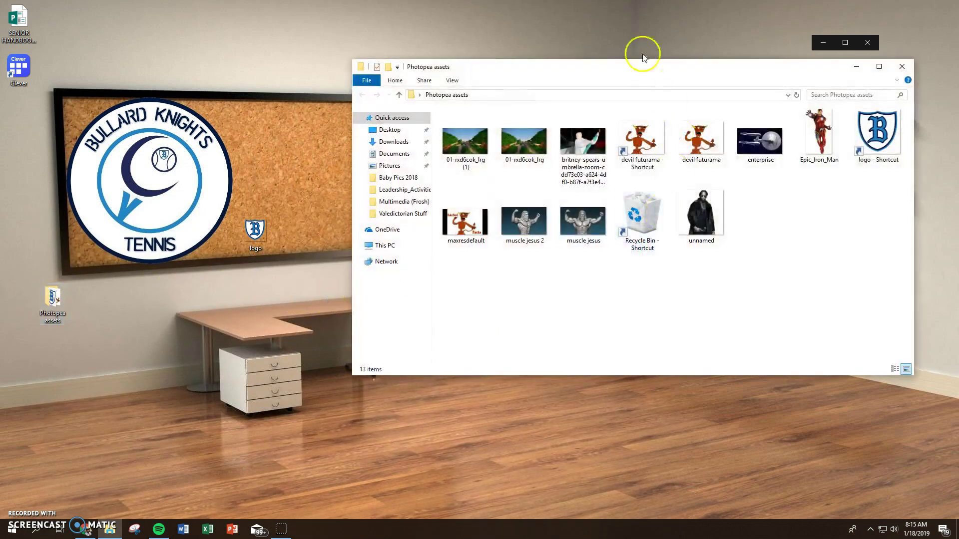
click(579, 66)
drag(578, 72, 230, 84)
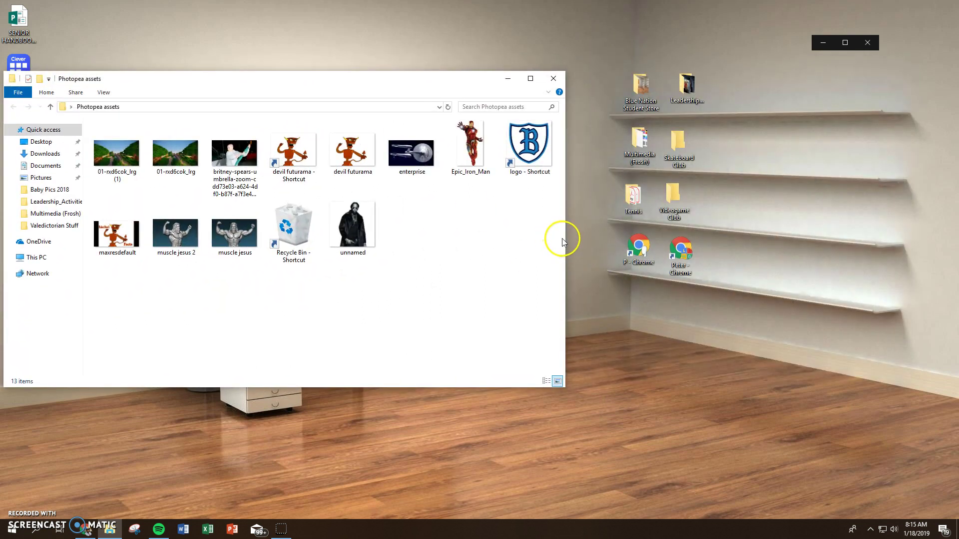
drag(565, 238, 295, 238)
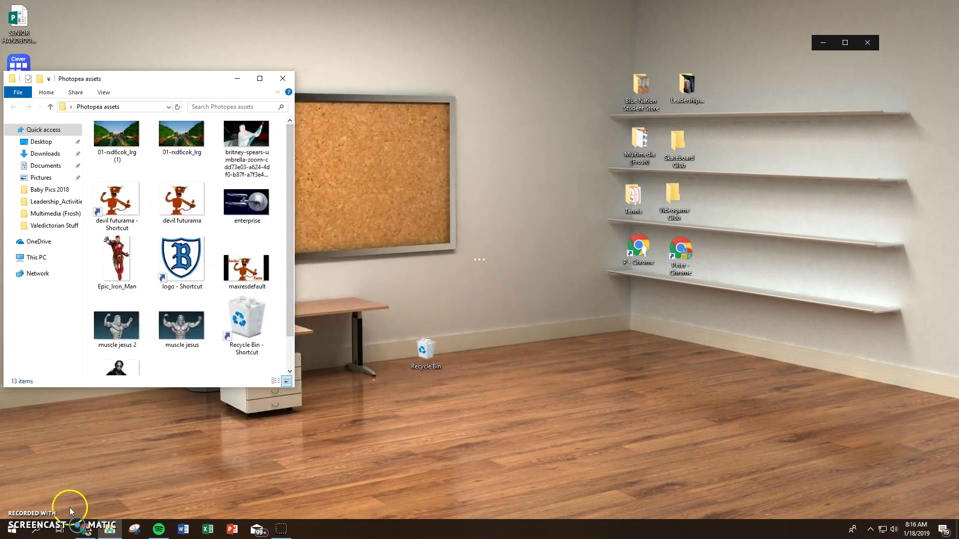
- Bring the browser with the blank project back and shrink its window to sit beside the Photopea assets folder
click(85, 529)
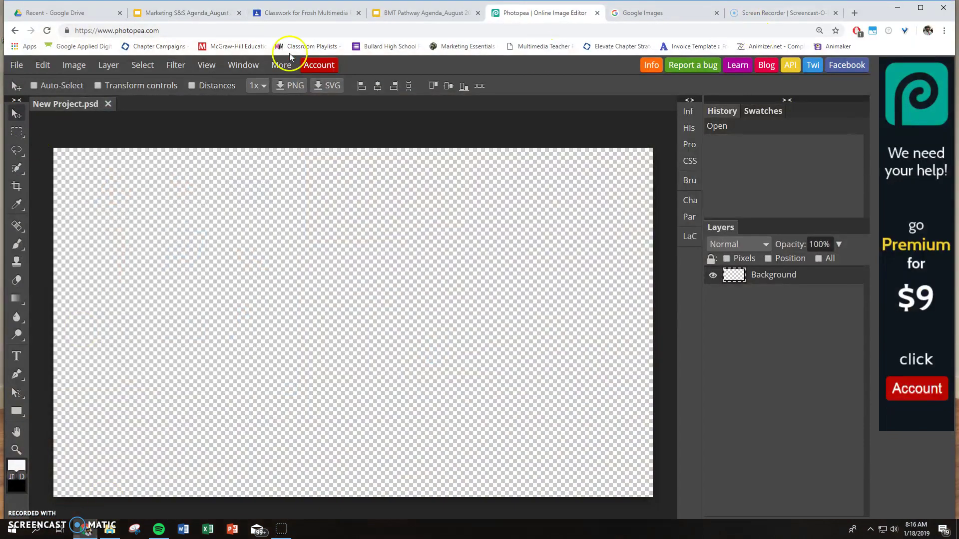
click(920, 8)
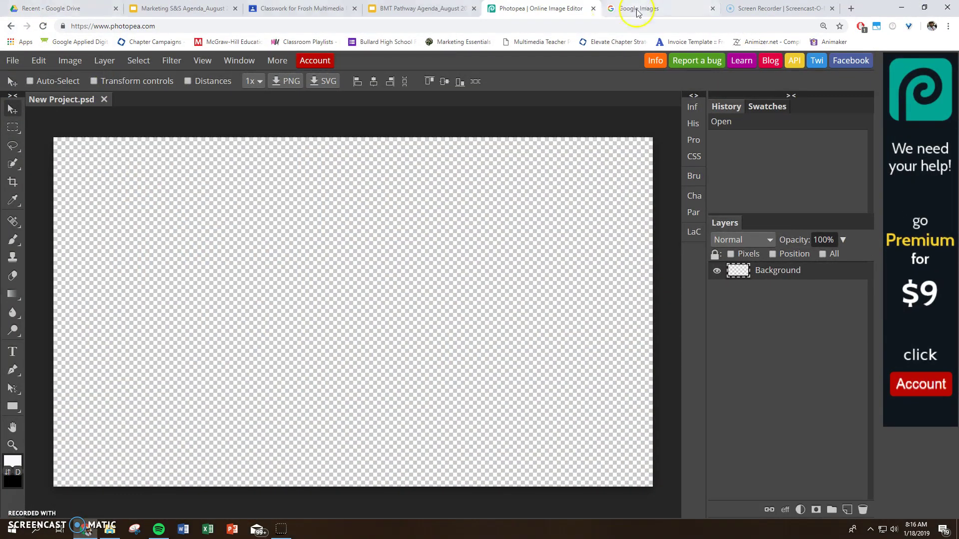
double_click(869, 5)
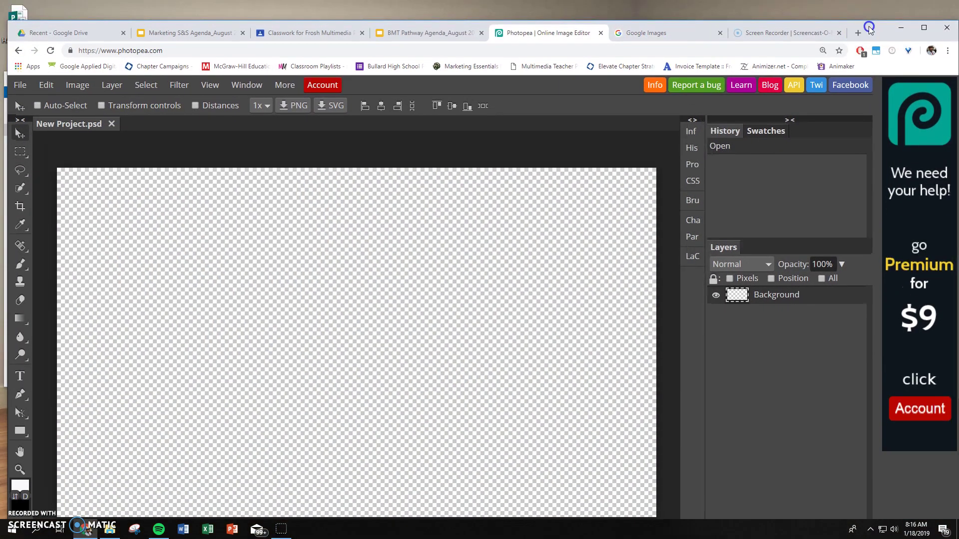
drag(6, 63, 315, 46)
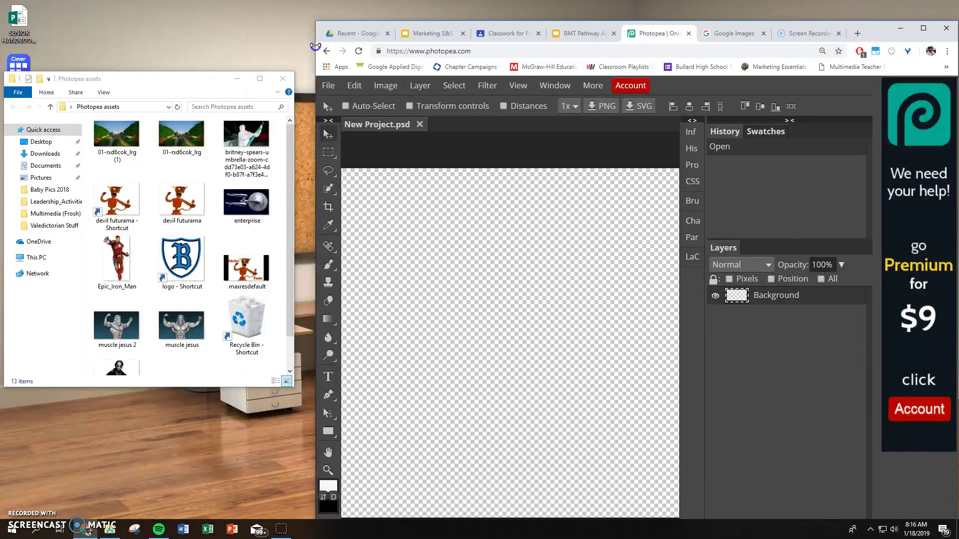
- Place the enterprise image from the folder into the project, scale it to about 159%, and position it to cover the canvas
click(242, 209)
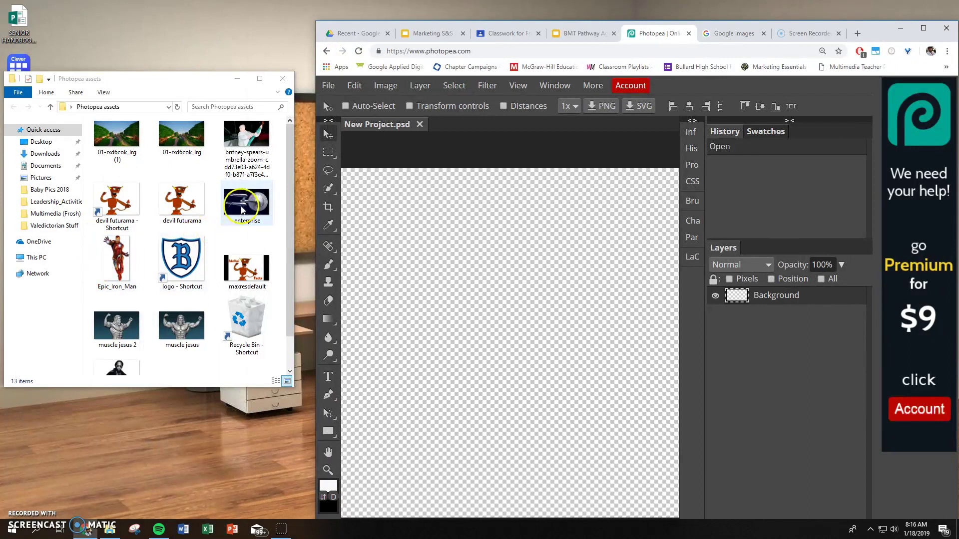
drag(242, 209, 486, 310)
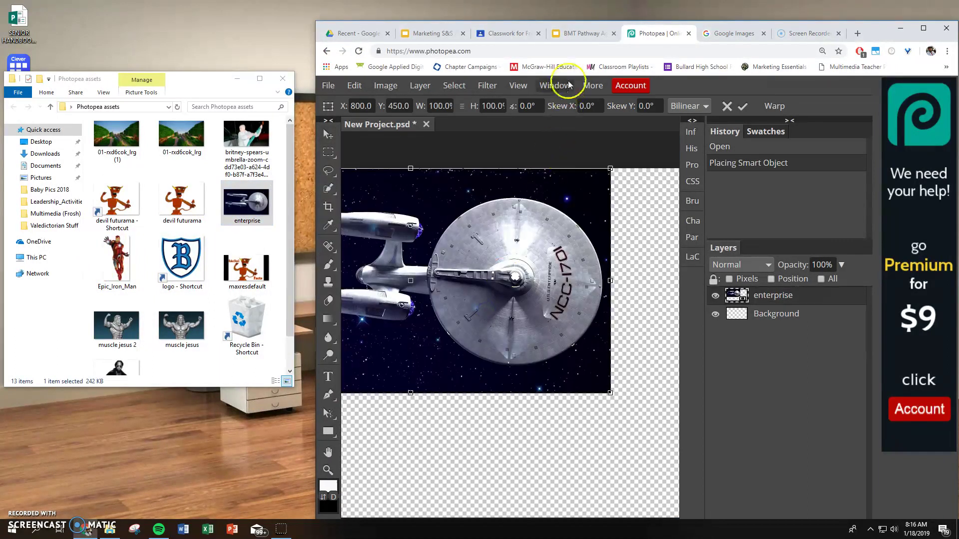
click(923, 28)
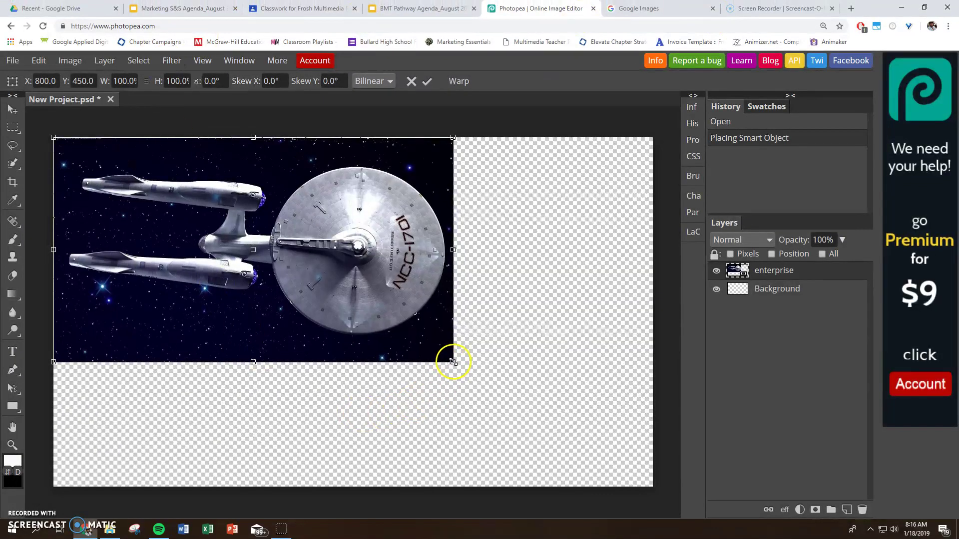
drag(452, 361, 689, 526)
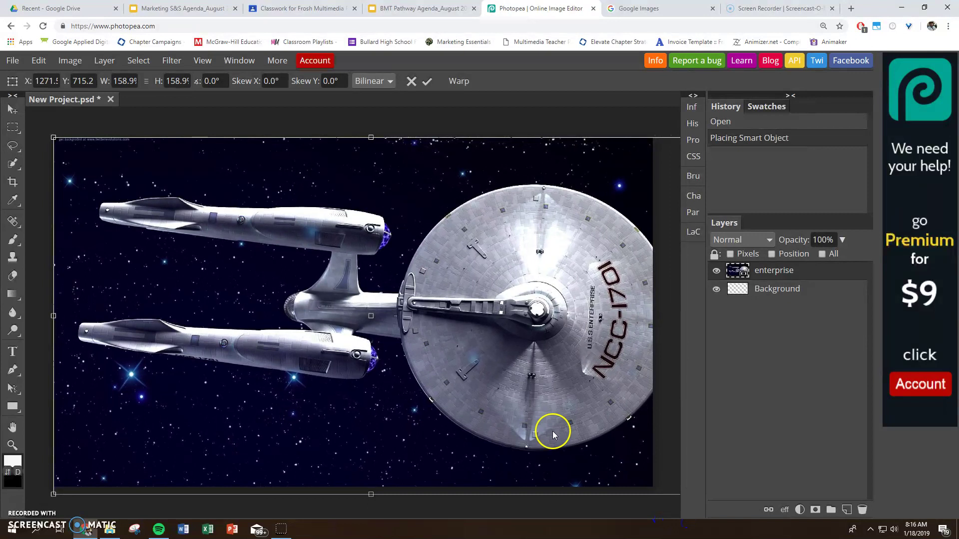
drag(507, 386, 483, 385)
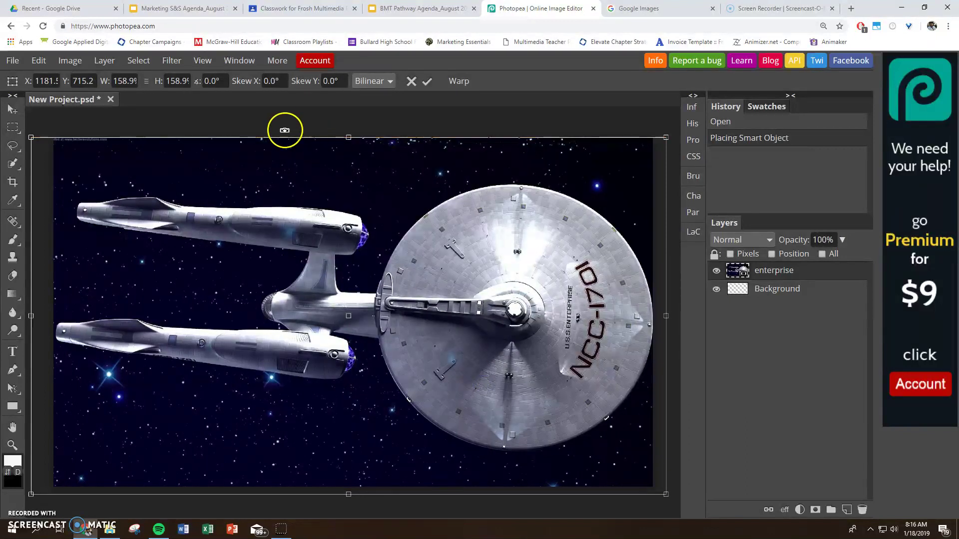
- Open the muscle jesus 2 image from the Photopea assets folder as a separate document
click(13, 60)
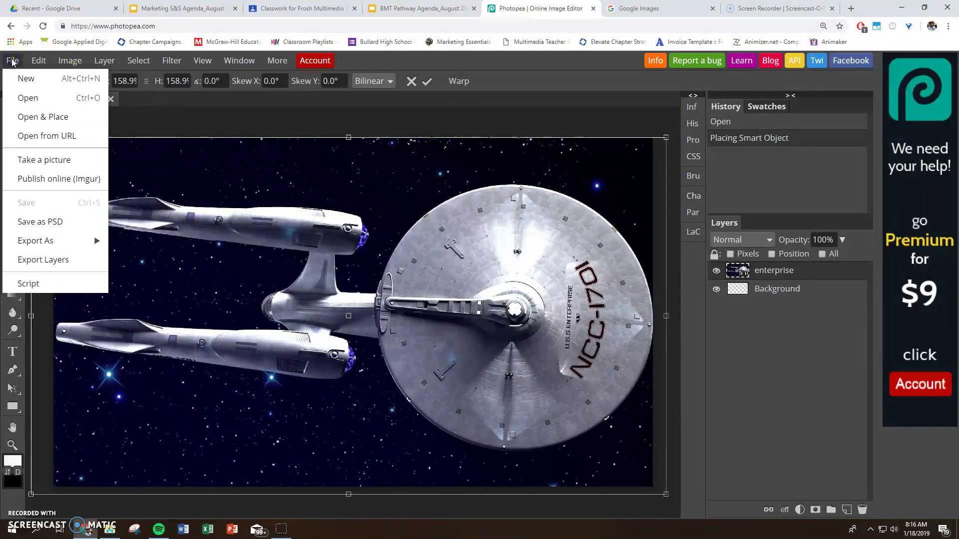
click(28, 98)
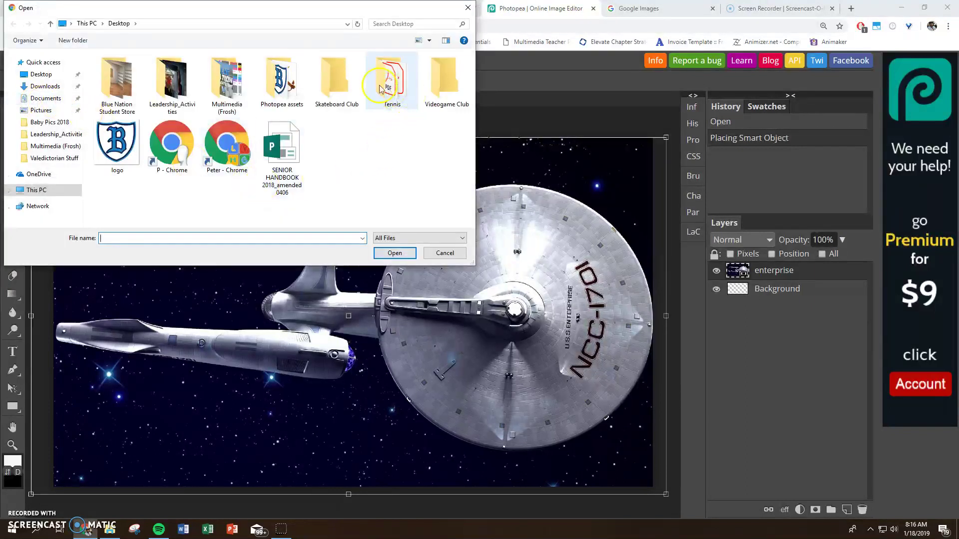
double_click(280, 87)
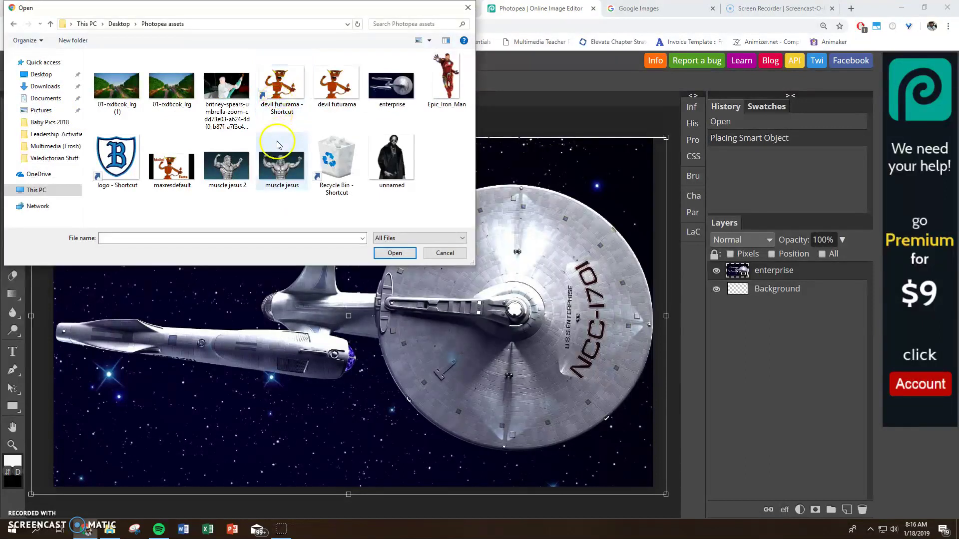
double_click(225, 166)
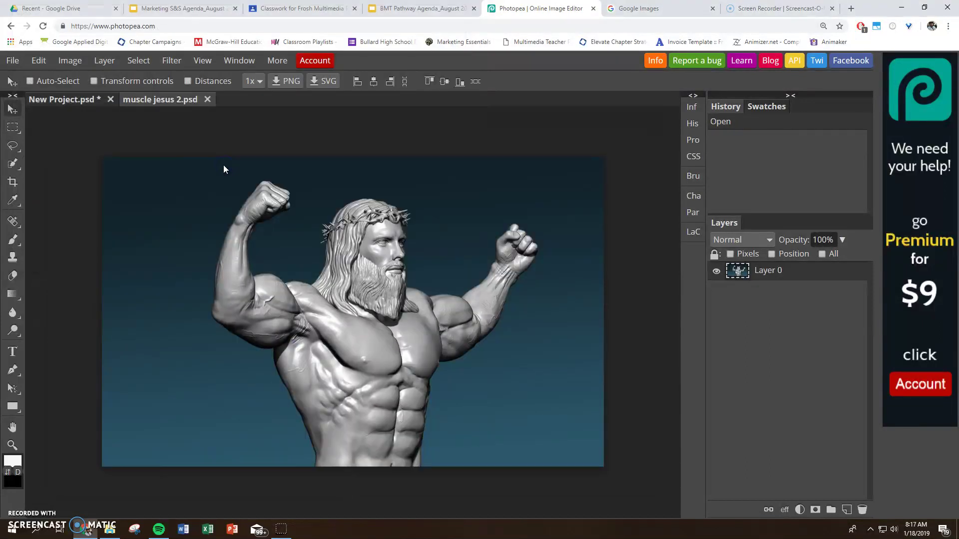
- With the Magic Wand, select and clear the blue background above the figure and down the image's left side
right_click(12, 164)
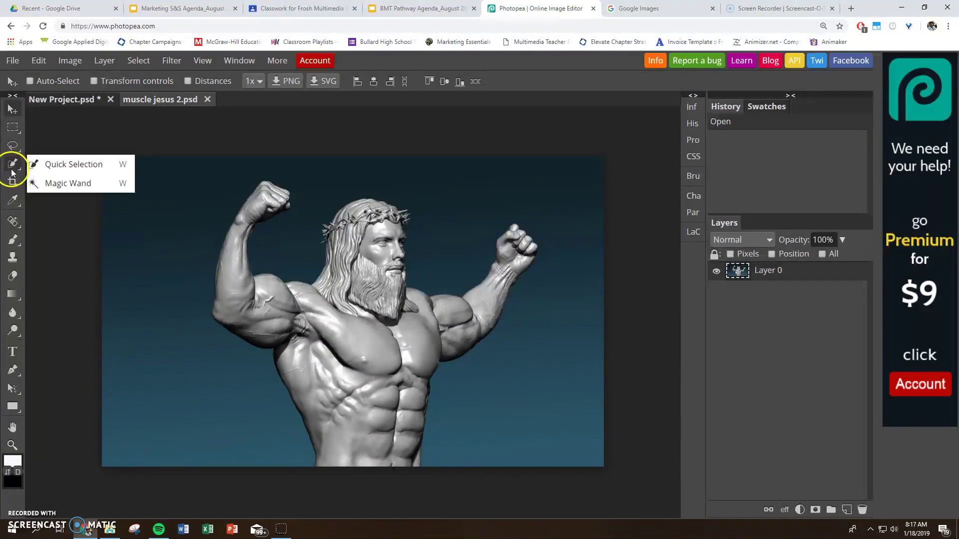
right_click(11, 221)
right_click(11, 163)
right_click(12, 199)
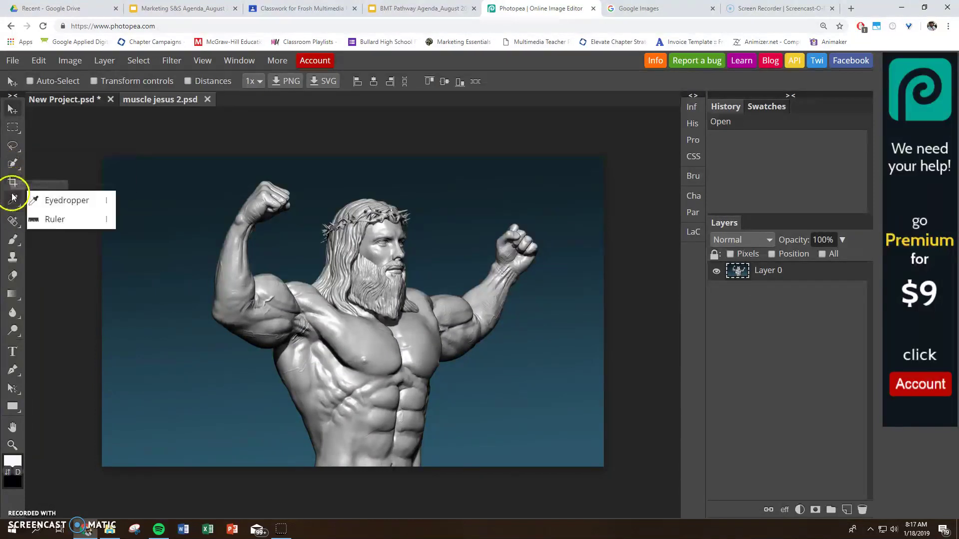
right_click(12, 164)
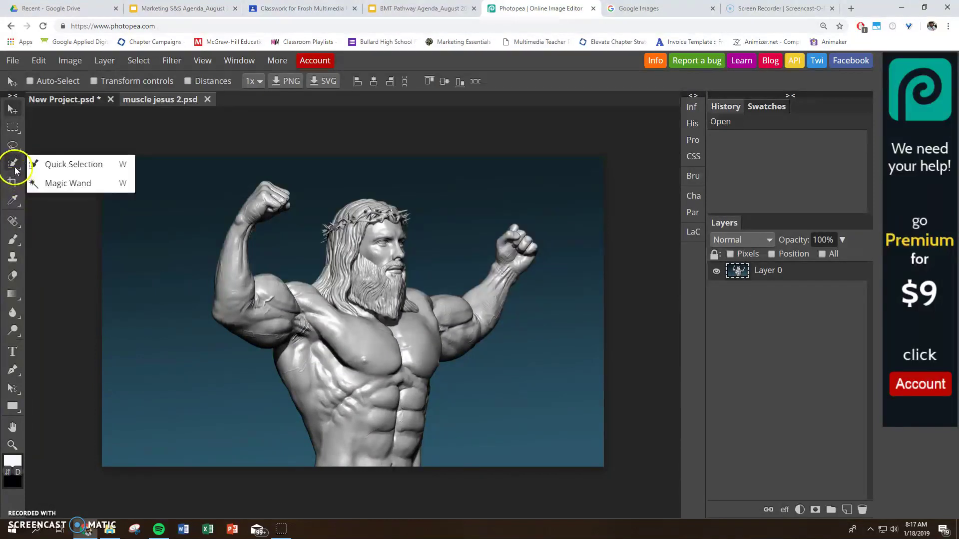
click(66, 183)
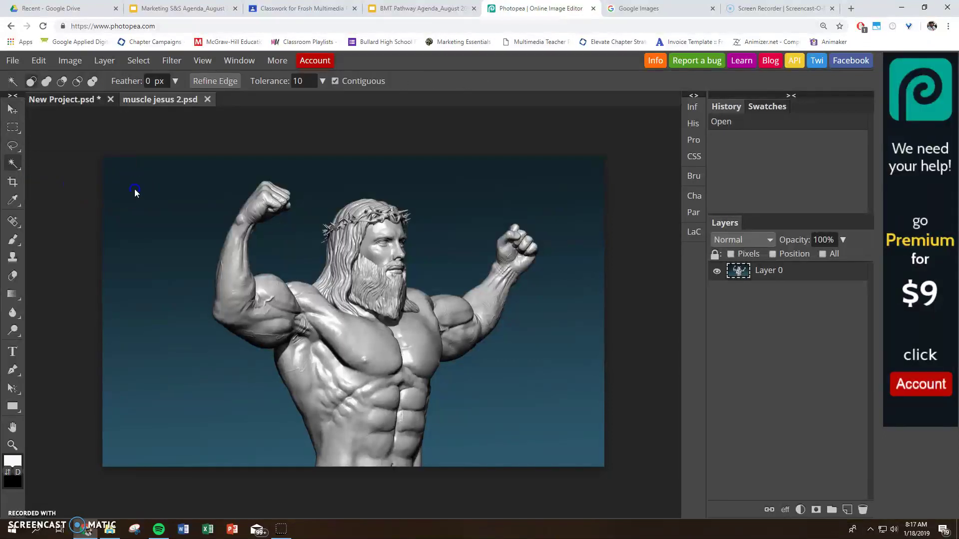
click(134, 189)
key(Delete)
click(149, 298)
key(Delete)
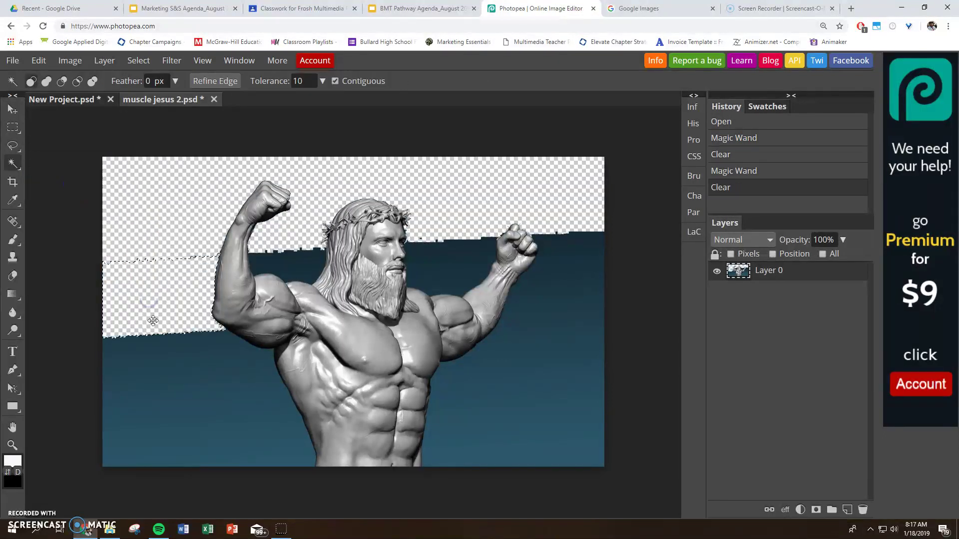
click(175, 375)
key(Delete)
click(199, 434)
key(Delete)
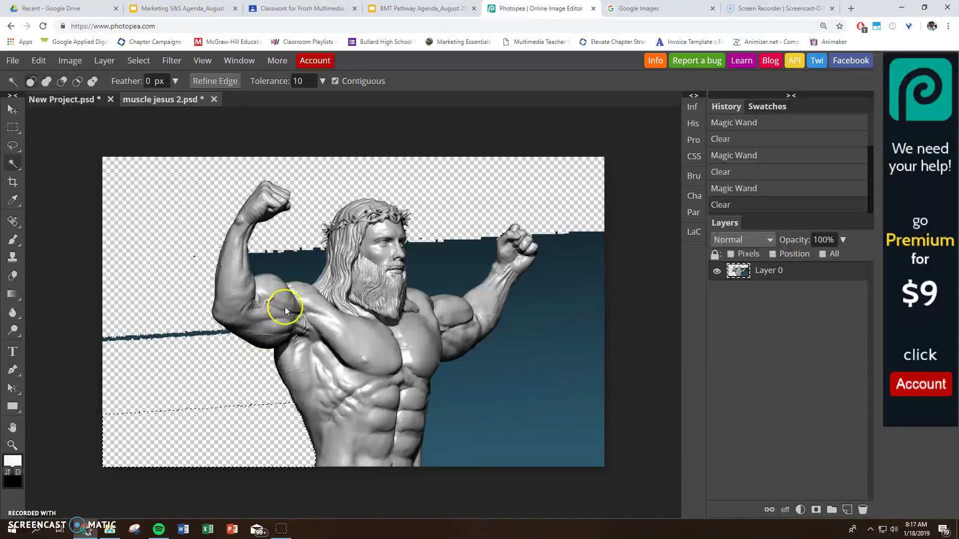
- Clear the blue background remaining in the gaps between the figure's head and both raised arms
click(298, 271)
key(Delete)
click(443, 277)
key(Delete)
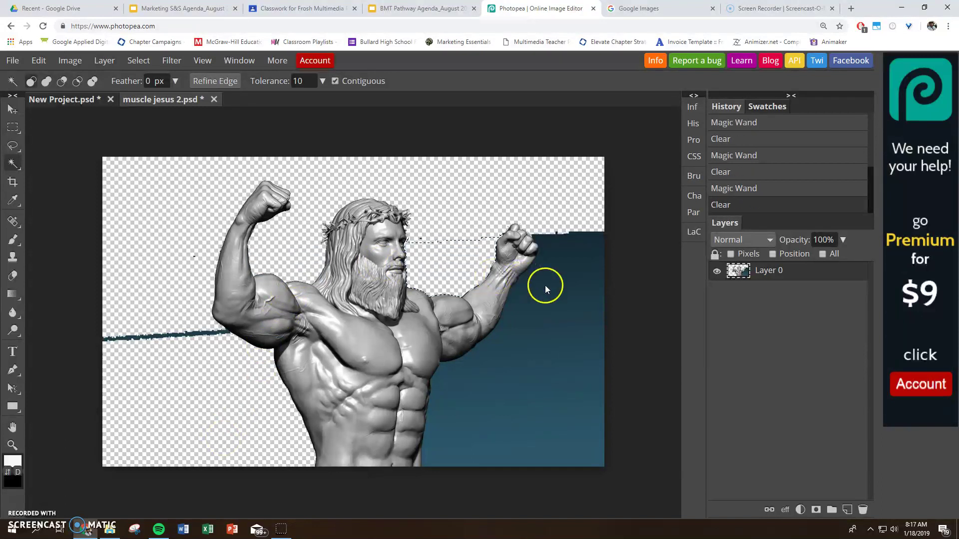
- Clear the blue background to the right of the figure, from beside the fist down to the image's lower edge
click(545, 286)
key(Delete)
click(569, 239)
key(Delete)
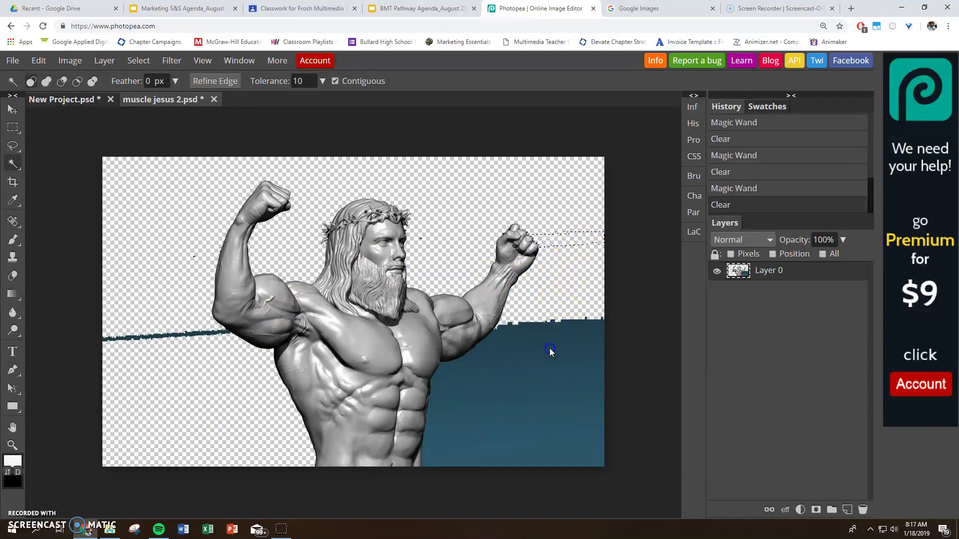
click(550, 349)
key(Delete)
click(468, 433)
key(Delete)
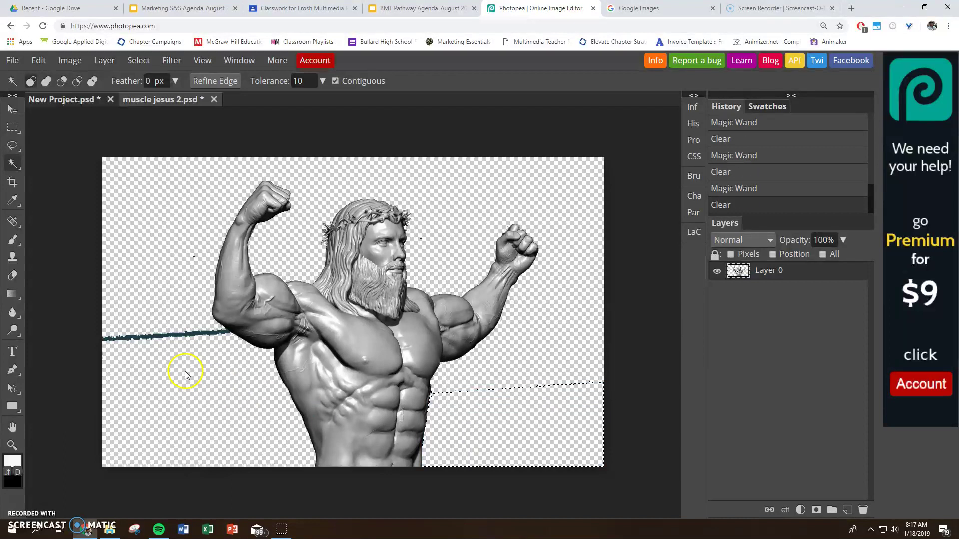
- Select and clear the thin leftover blue strip to the left of the figure's elbow
click(126, 340)
key(Delete)
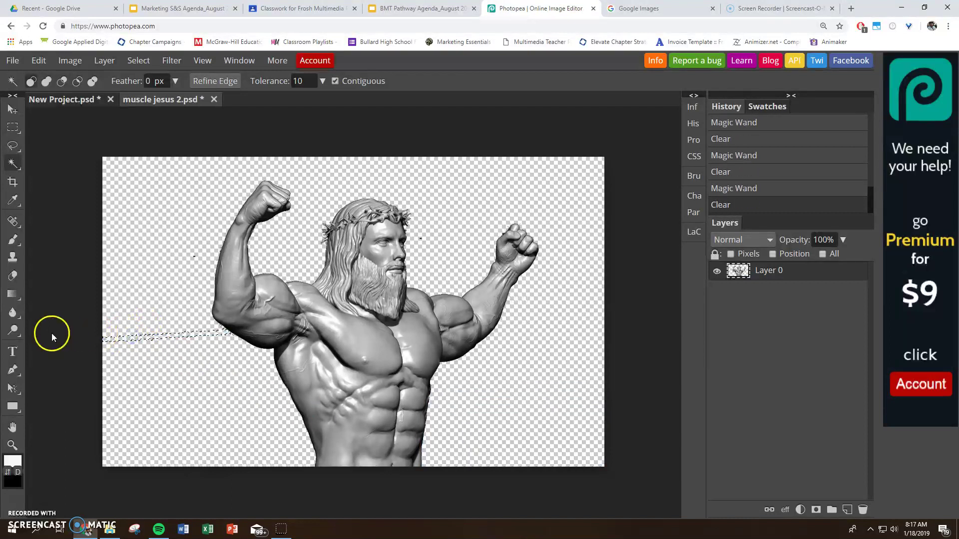
click(13, 312)
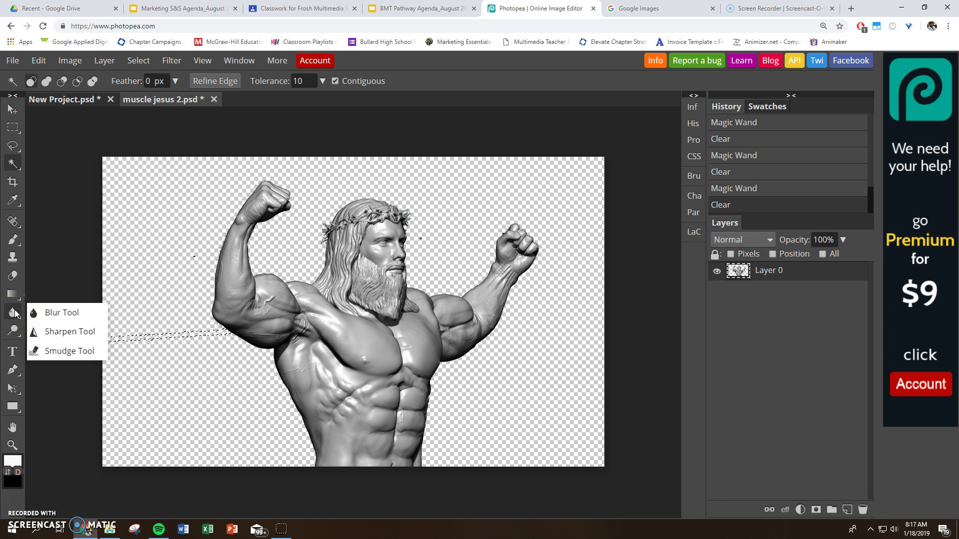
- Deselect the cleared strip and erase the dark speck beside the figure's raised forearm with the Eraser tool
key(ctrl+d)
click(13, 275)
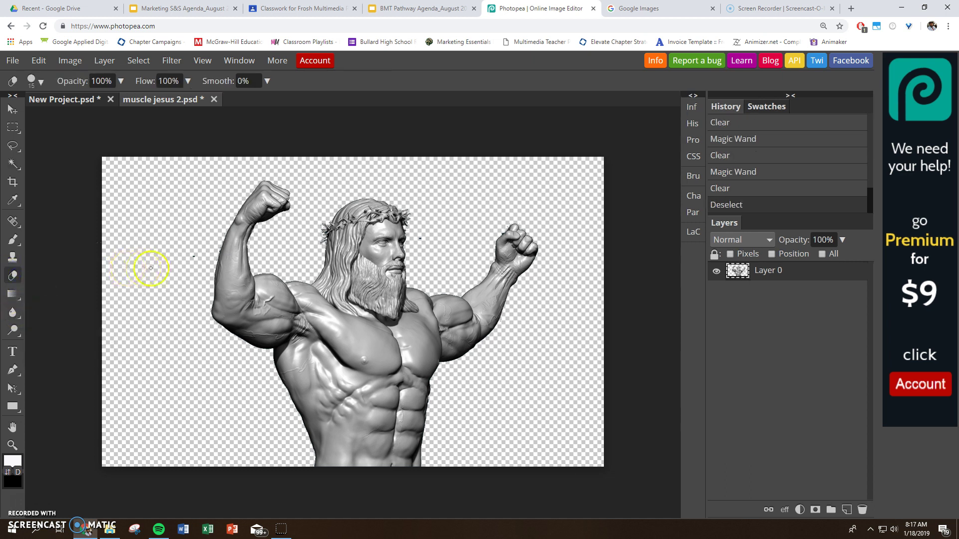
click(195, 250)
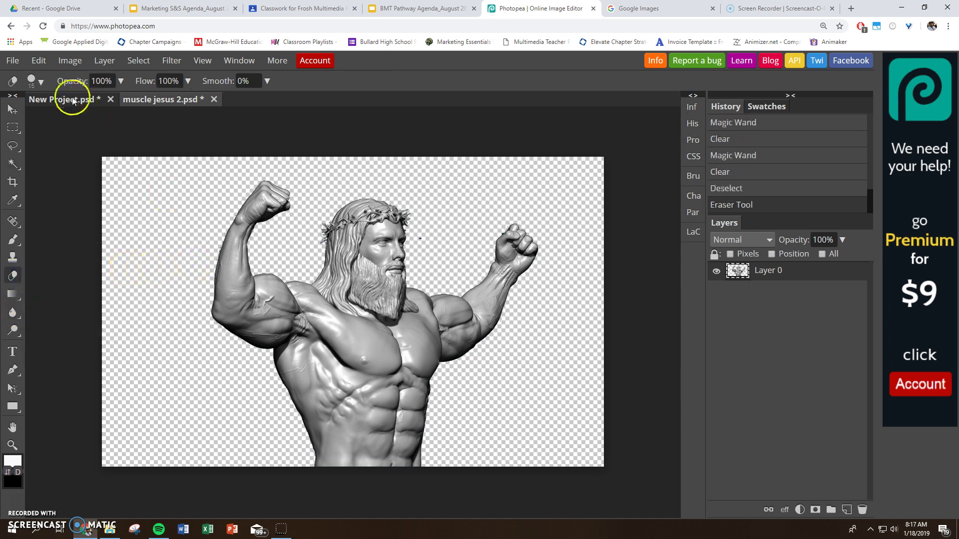
- Enlarge the eraser to 147 px, try a stroke above the figure's head, and undo that stroke
click(33, 81)
click(101, 114)
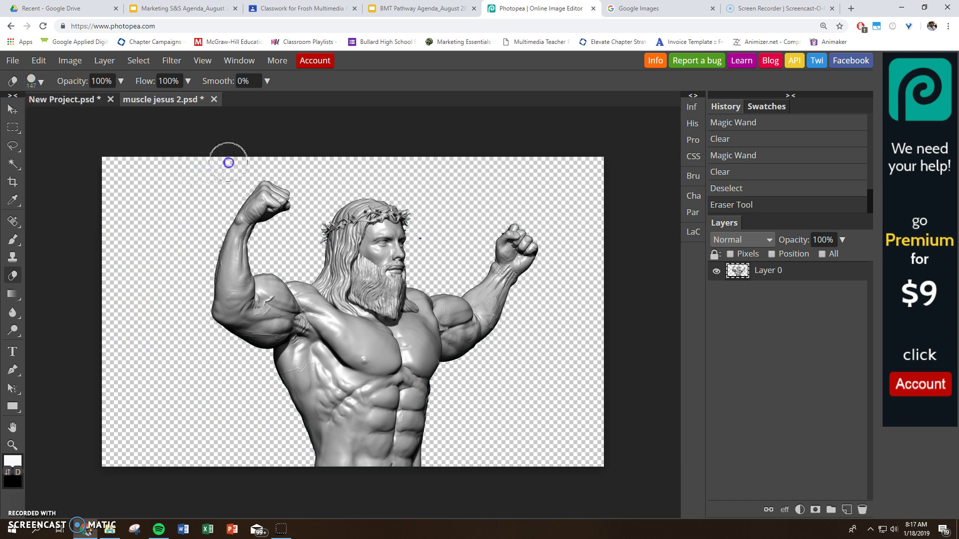
drag(433, 147, 440, 137)
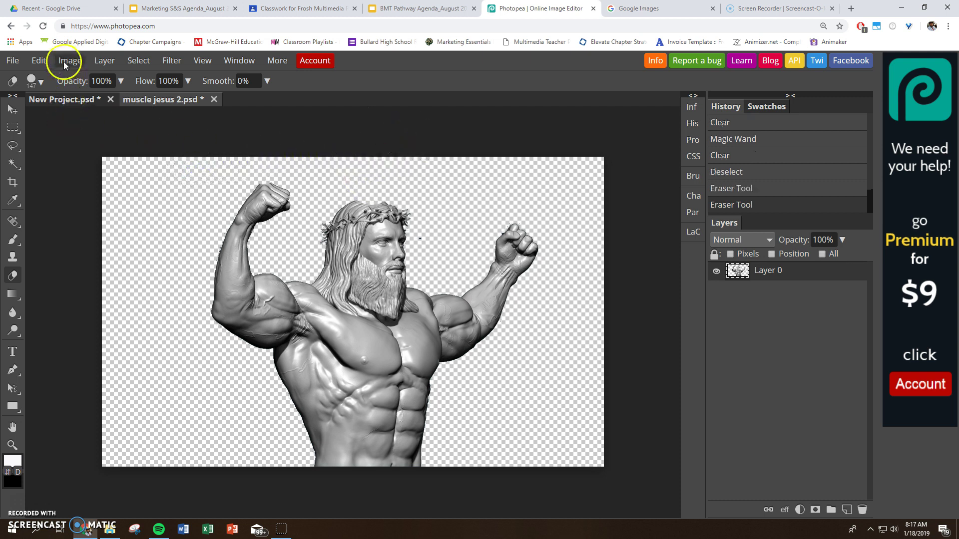
click(39, 60)
click(56, 78)
- Erase leftover specks in the transparent areas beside the head and both fists, undoing the last stroke near the right-hand fist
mouse_move(280, 181)
mouse_down()
mouse_move(289, 242)
mouse_move(284, 234)
mouse_up()
drag(438, 246, 498, 191)
mouse_move(545, 167)
mouse_down()
mouse_move(505, 184)
mouse_move(490, 216)
mouse_up()
click(41, 61)
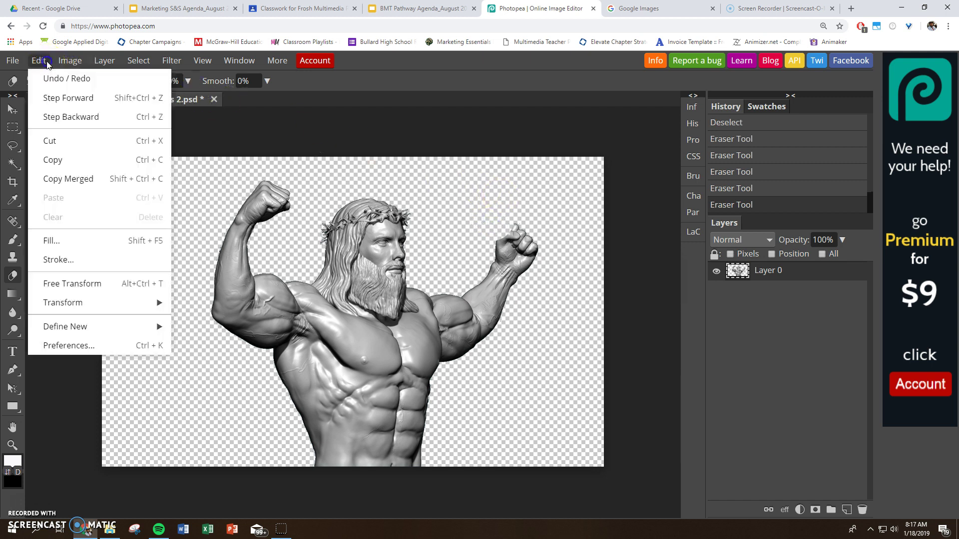
click(64, 79)
- Erase stray background remnants around the right-hand fist and down the transparent area beside the torso
mouse_move(471, 207)
mouse_down()
mouse_move(482, 213)
mouse_move(528, 183)
mouse_up()
mouse_move(566, 234)
mouse_down()
mouse_move(576, 287)
mouse_move(547, 331)
mouse_move(452, 418)
mouse_move(464, 434)
mouse_up()
mouse_move(590, 439)
mouse_down()
mouse_move(593, 415)
mouse_move(575, 359)
mouse_up()
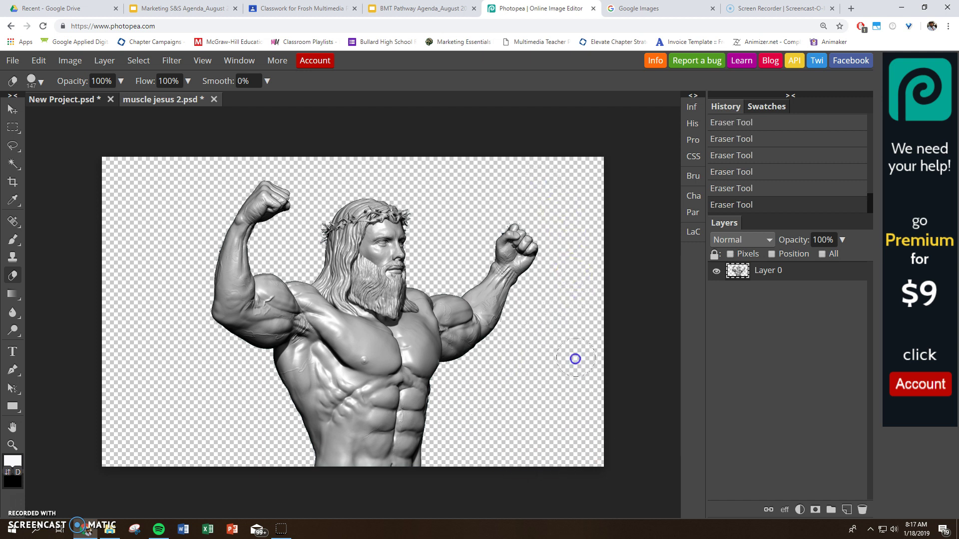
- Export the cut-out muscular figure as a PNG at 100% quality
click(15, 61)
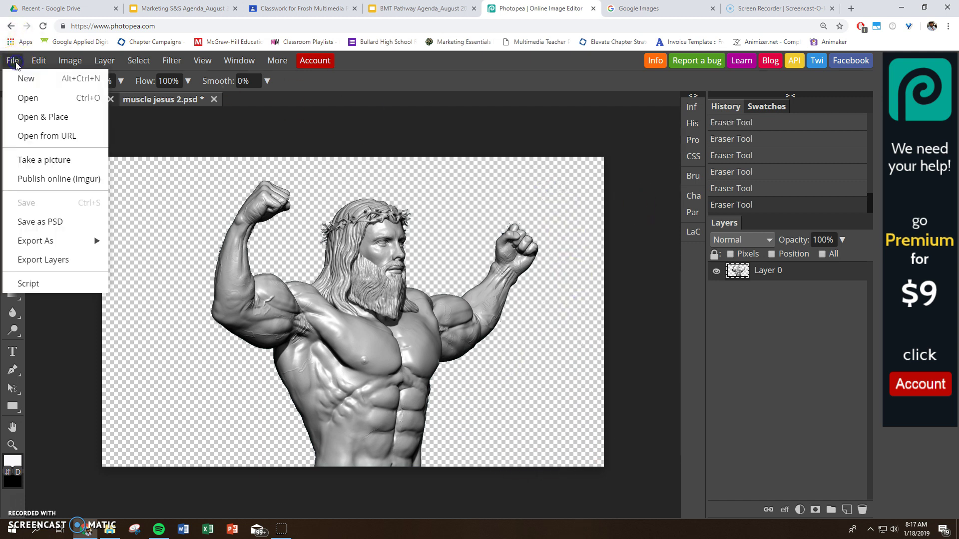
mouse_move(80, 241)
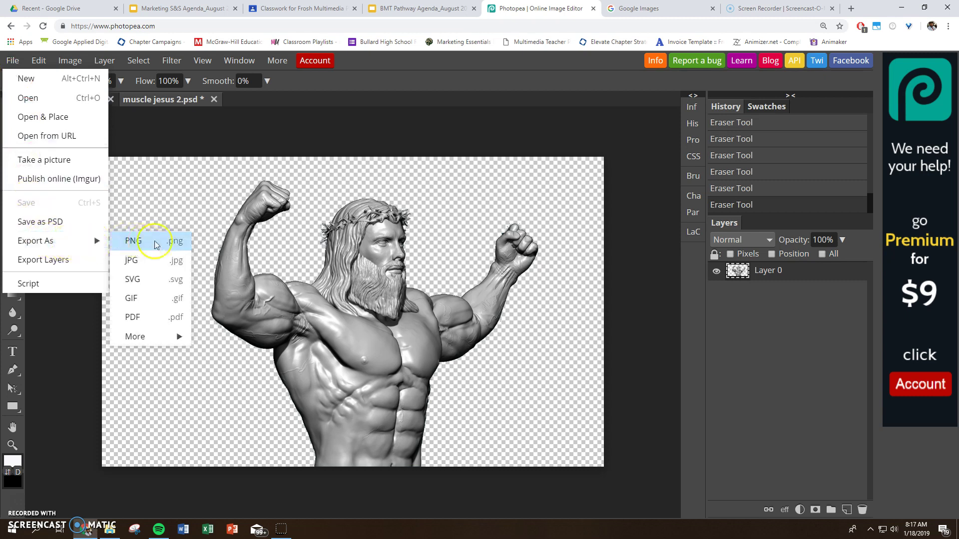
click(157, 242)
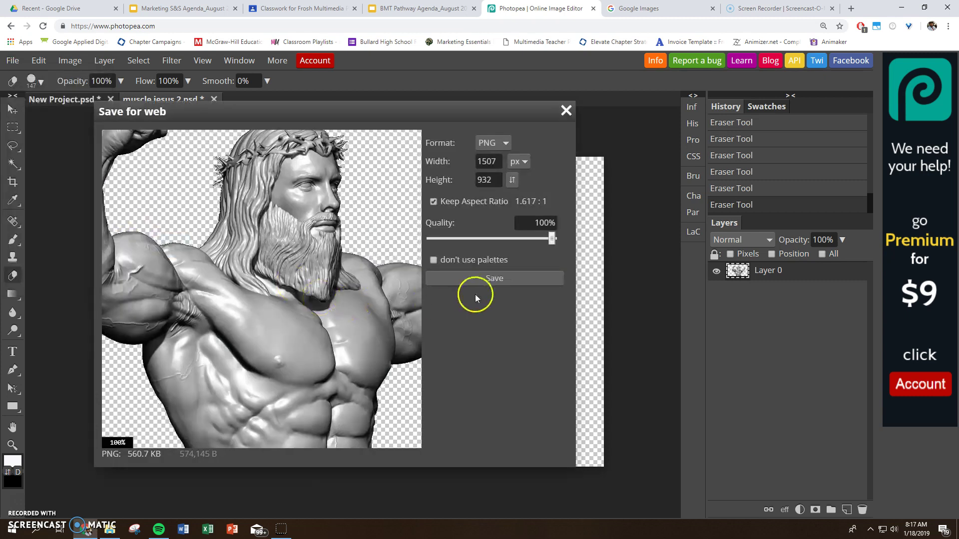
click(496, 280)
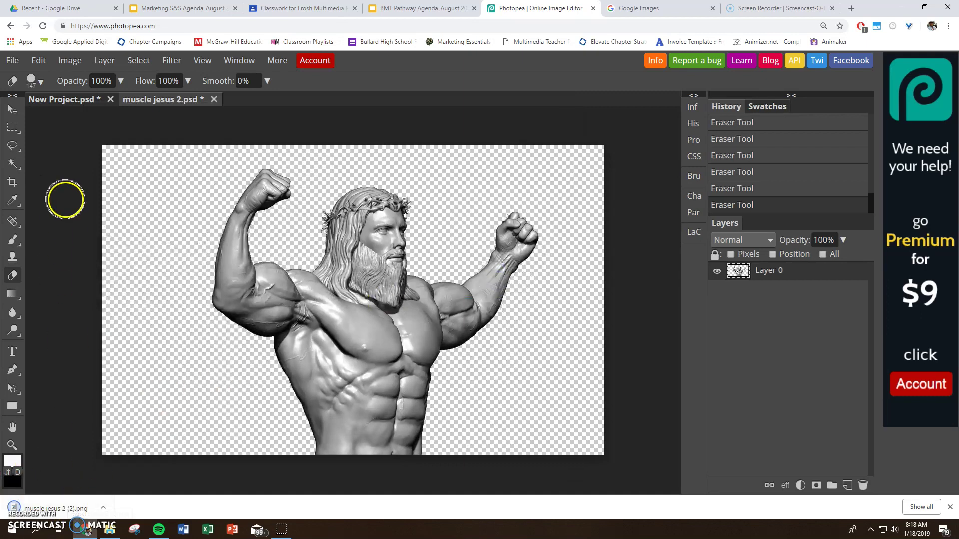
- Place muscle jesus 2 (2).png into New Project.psd, scaled to 43.5% and positioned between the rear ends of the ship's two nacelles
click(65, 102)
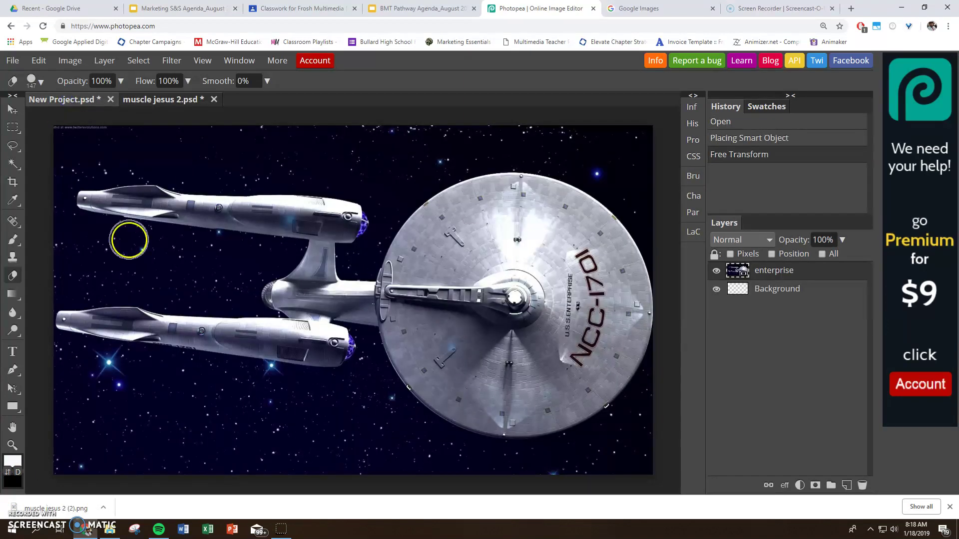
drag(71, 506, 167, 262)
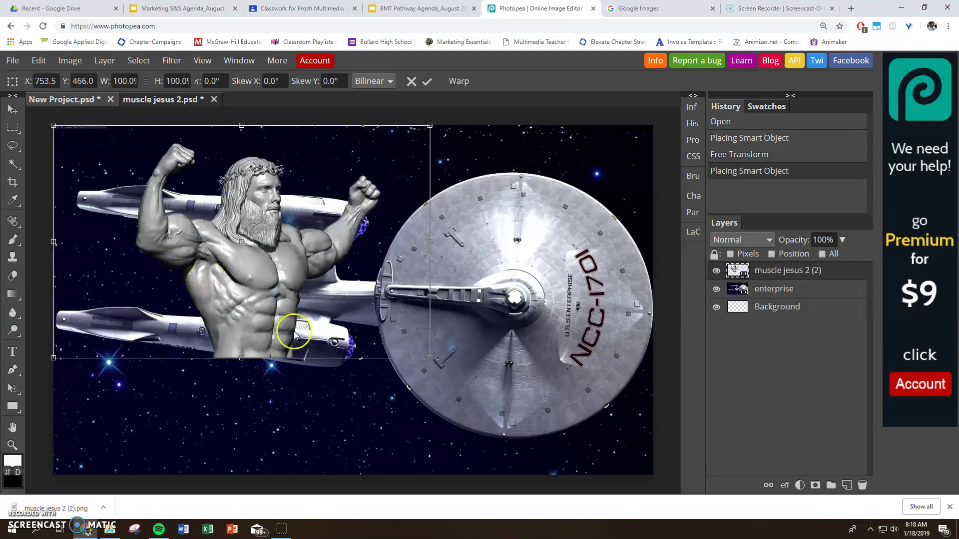
drag(440, 358, 217, 175)
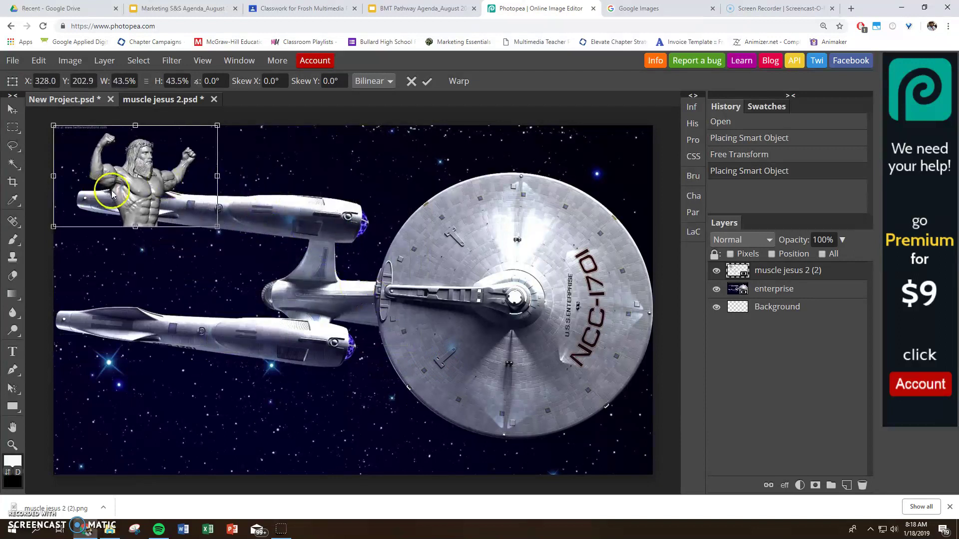
drag(141, 187, 171, 171)
drag(201, 157, 132, 266)
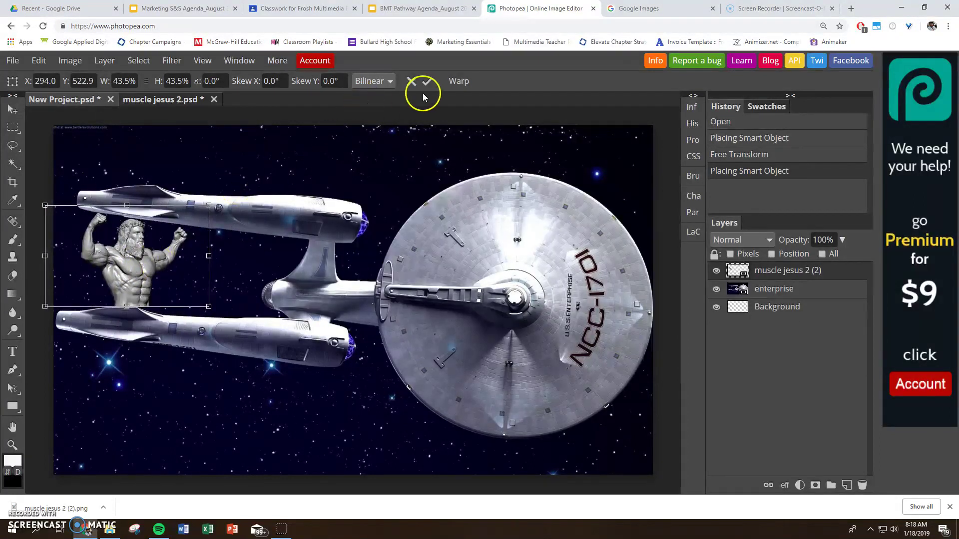
click(427, 81)
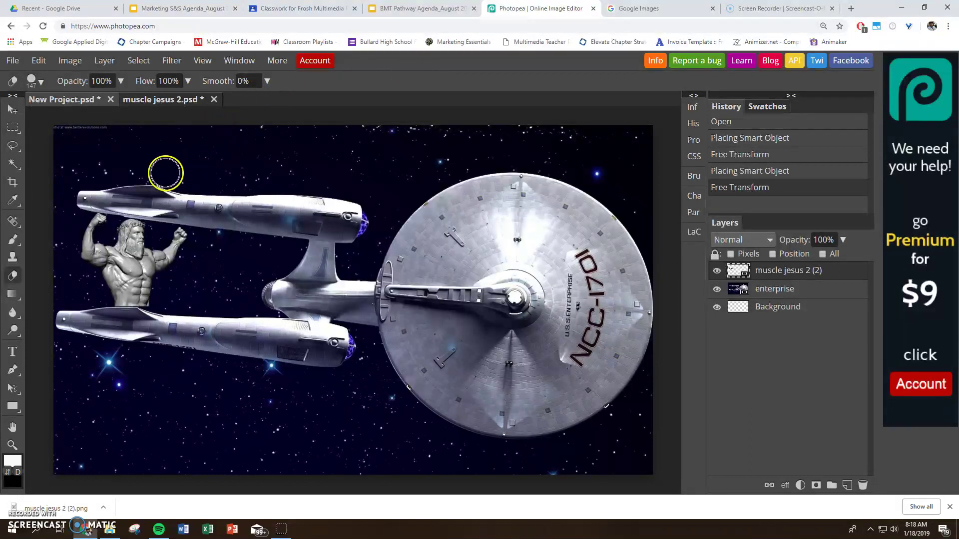
- Open the devil futurama image from the Photopea assets folder
click(13, 60)
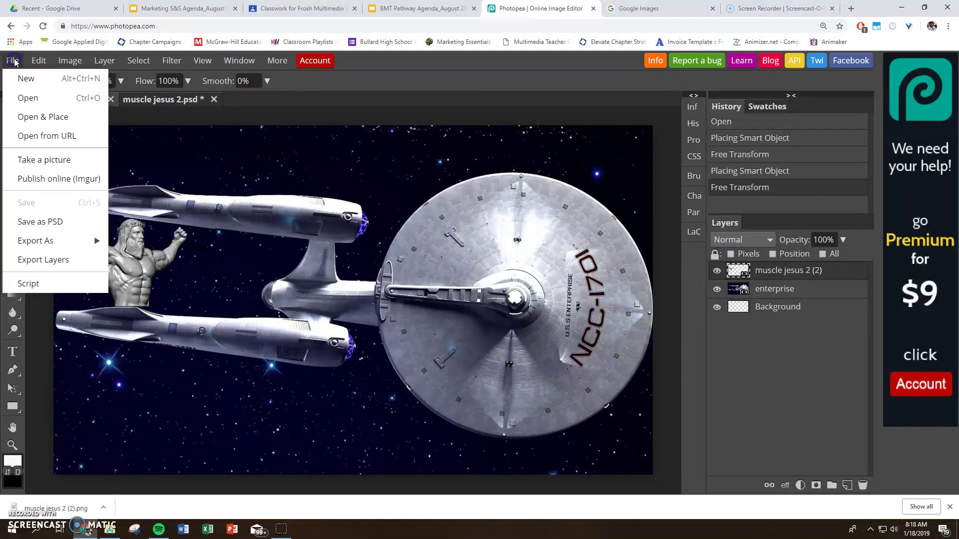
click(28, 97)
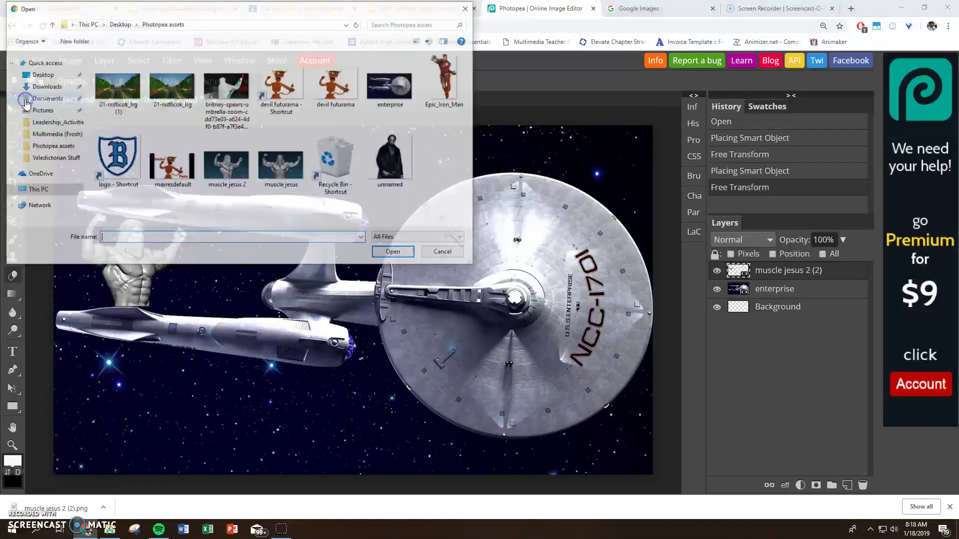
double_click(333, 83)
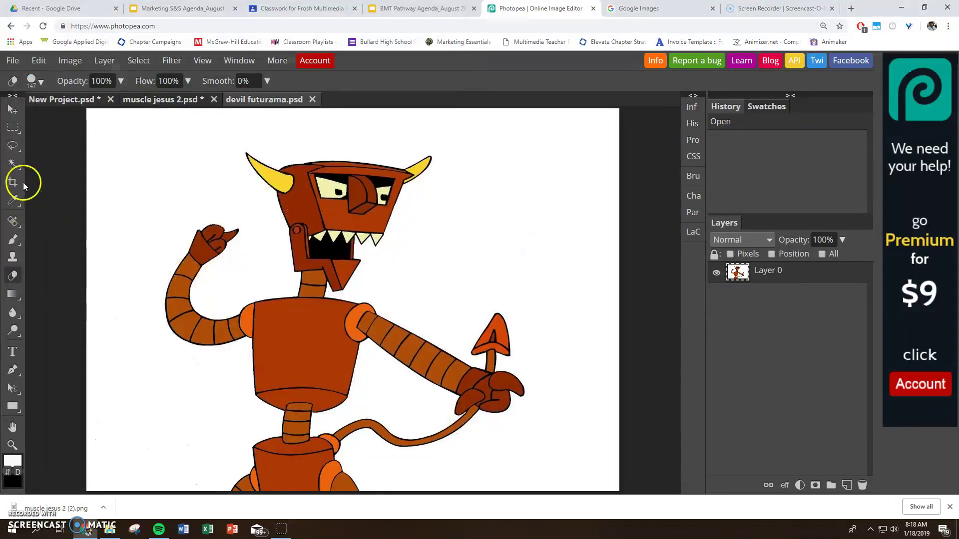
- With the Magic Wand, clear the white background around the devil robot and between its arm and tail, then deselect
right_click(11, 165)
click(48, 183)
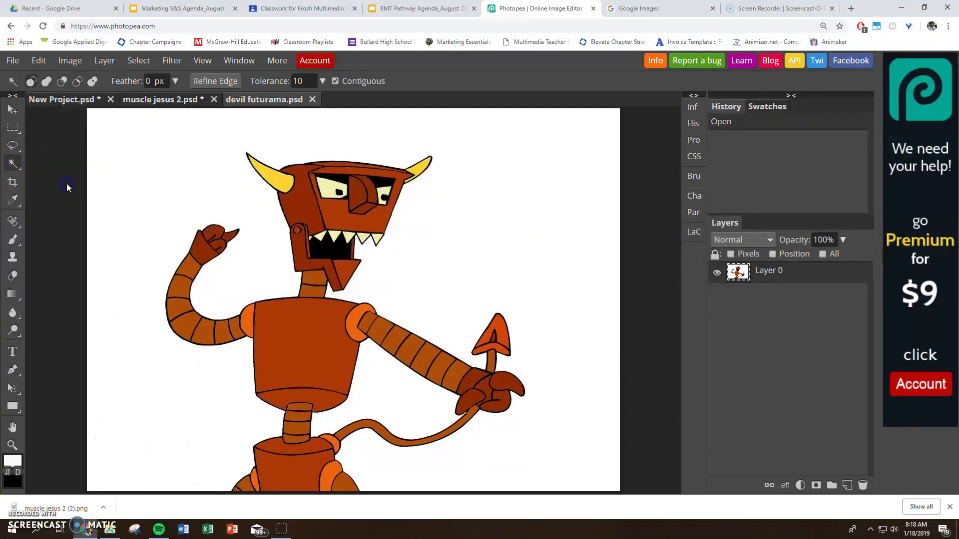
click(134, 170)
key(Delete)
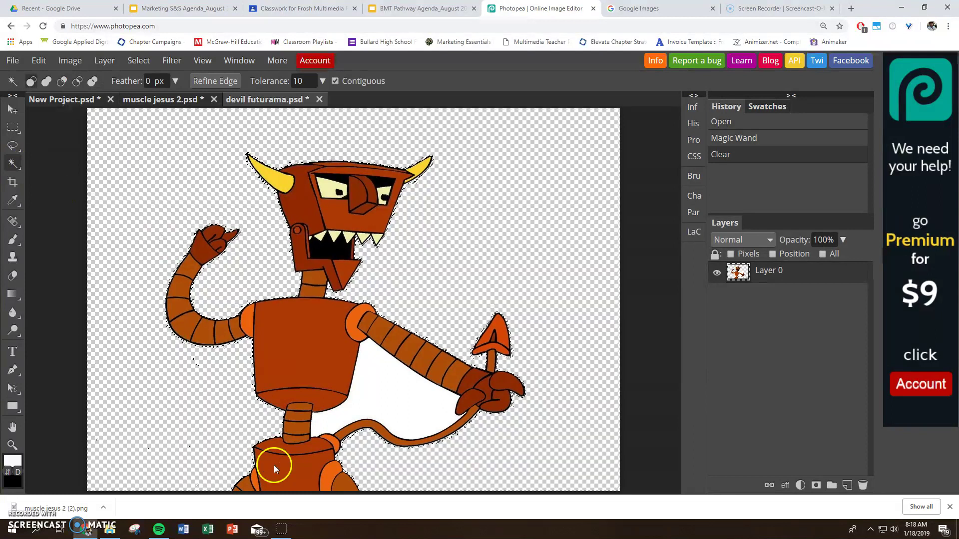
click(389, 401)
key(Delete)
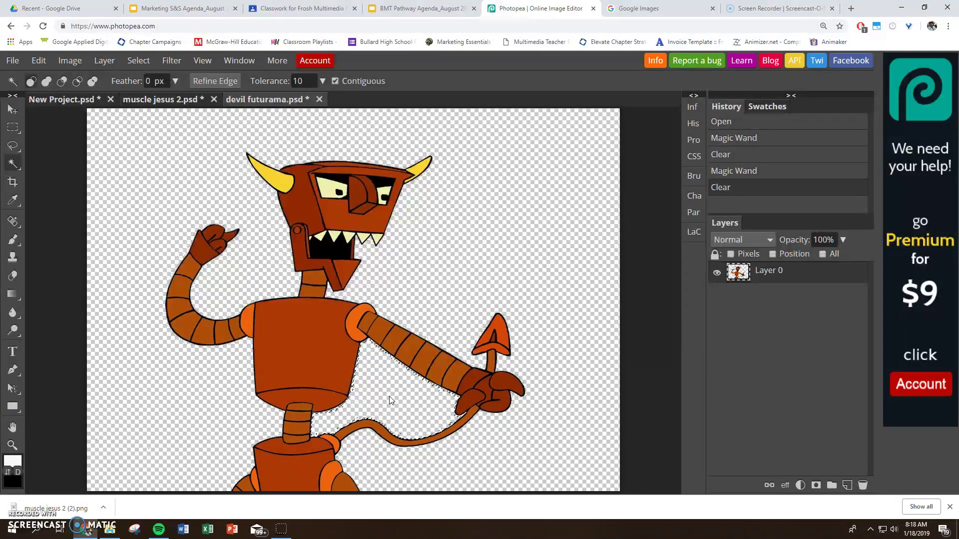
key(ctrl+d)
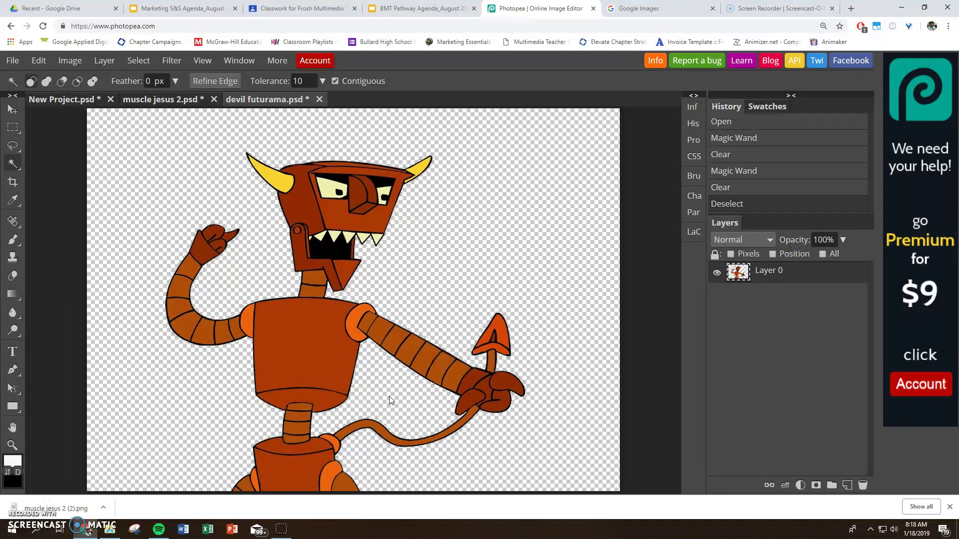
- Export the cut-out devil robot as a PNG at 100% quality
click(15, 62)
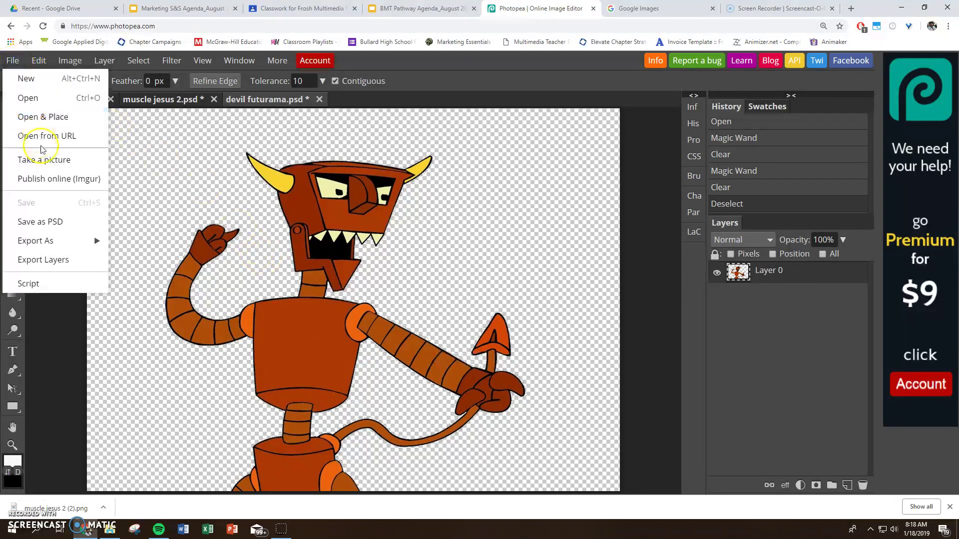
mouse_move(55, 240)
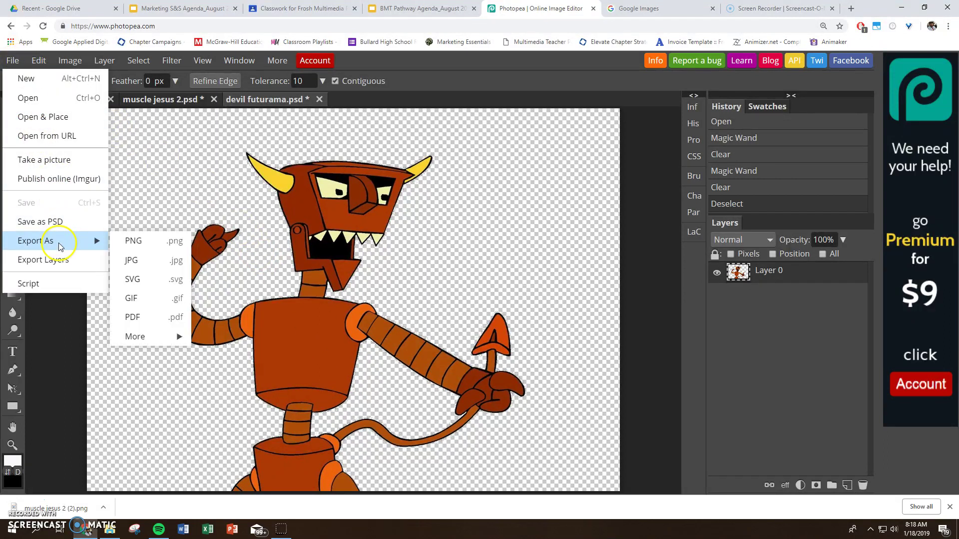
click(148, 244)
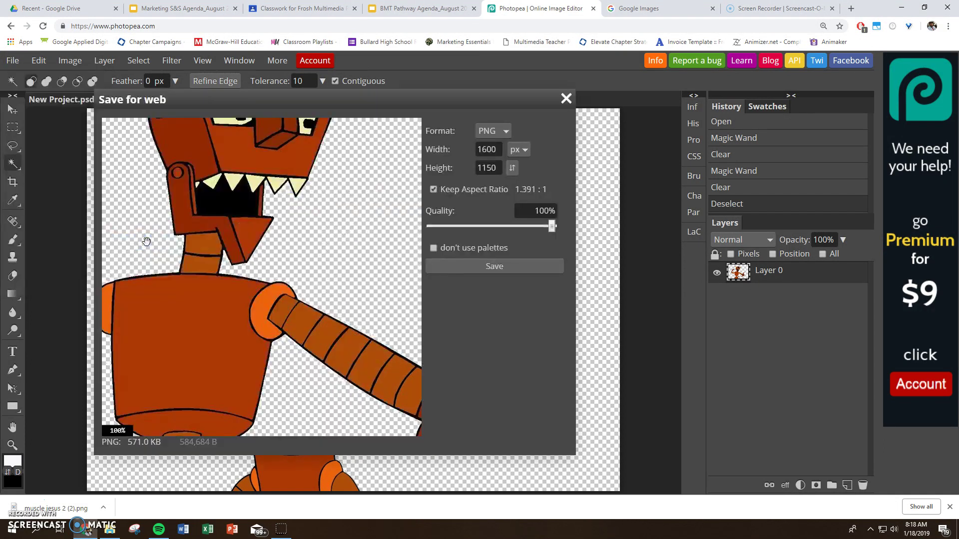
click(493, 268)
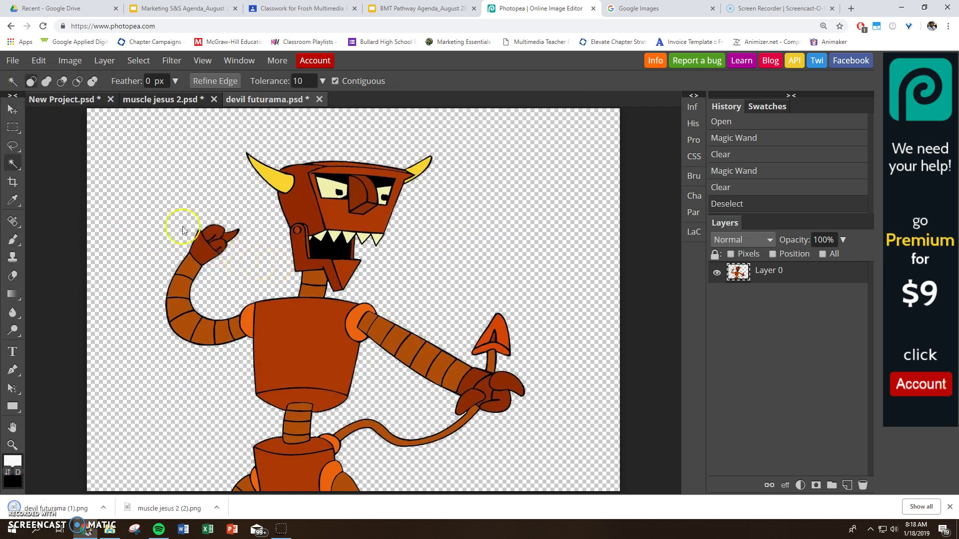
- Place devil futurama (1).png into New Project.psd, scaled to 25.2% and standing on the lower nacelle near the ship's rear hull
click(63, 99)
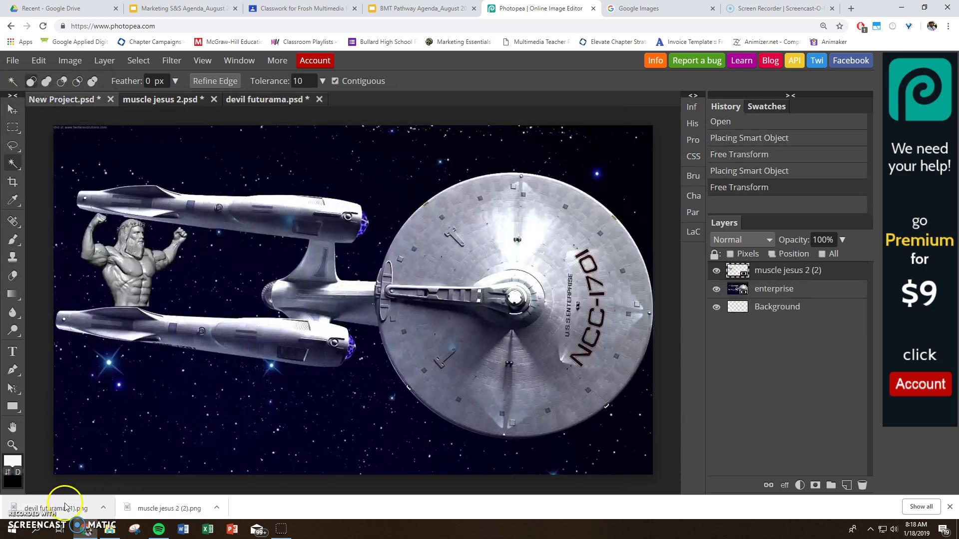
drag(60, 508, 277, 285)
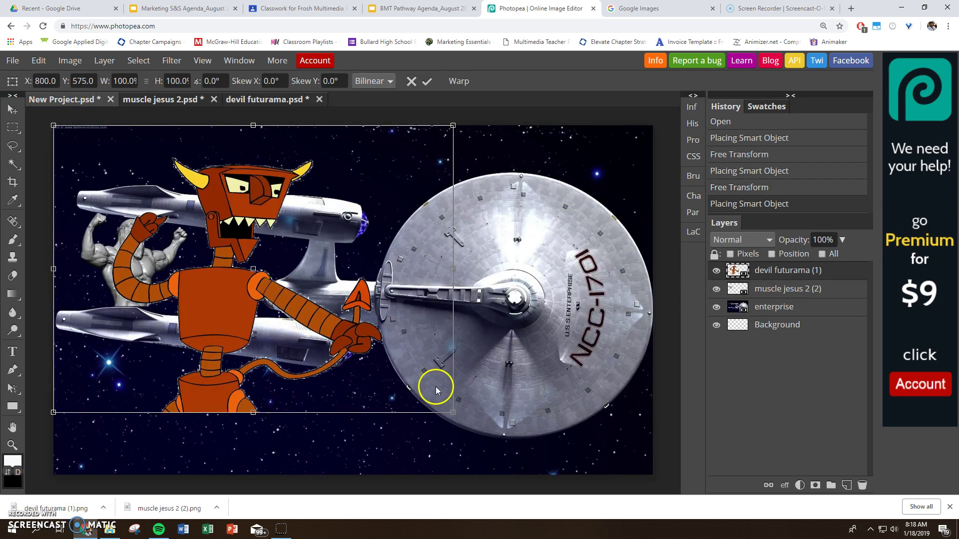
drag(453, 412, 282, 292)
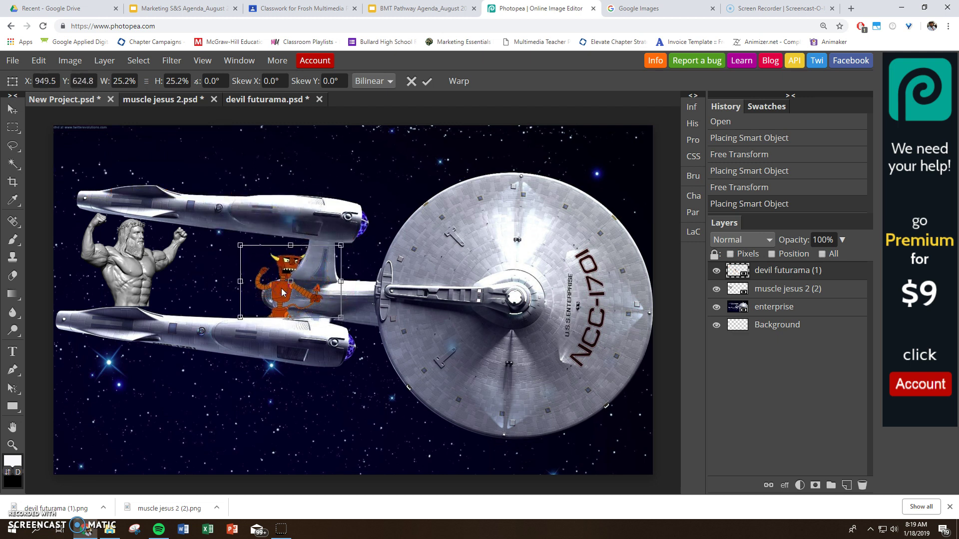
click(428, 82)
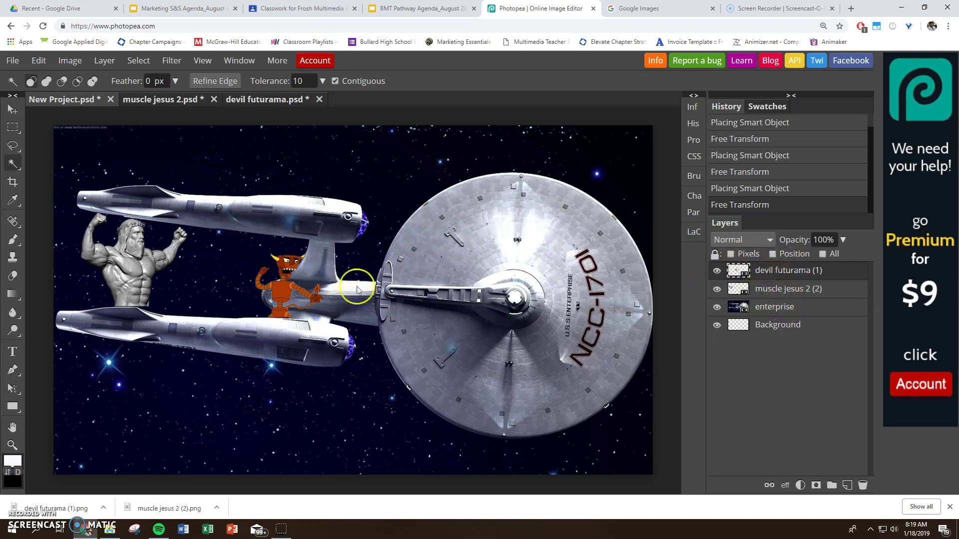
- Apply the Dust & Scratches noise filter to the devil robot layer with a raised radius and a 105 px threshold
click(169, 60)
mouse_move(191, 165)
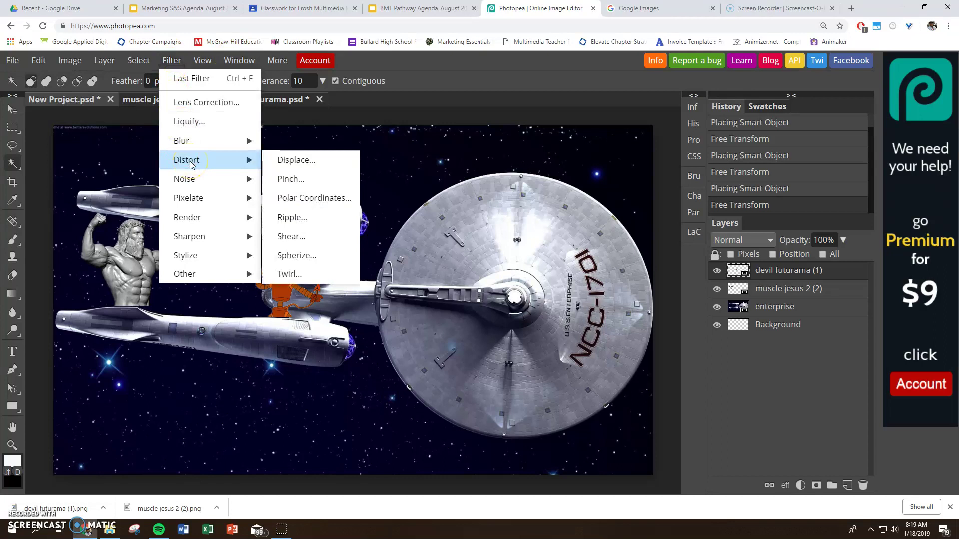
mouse_move(196, 145)
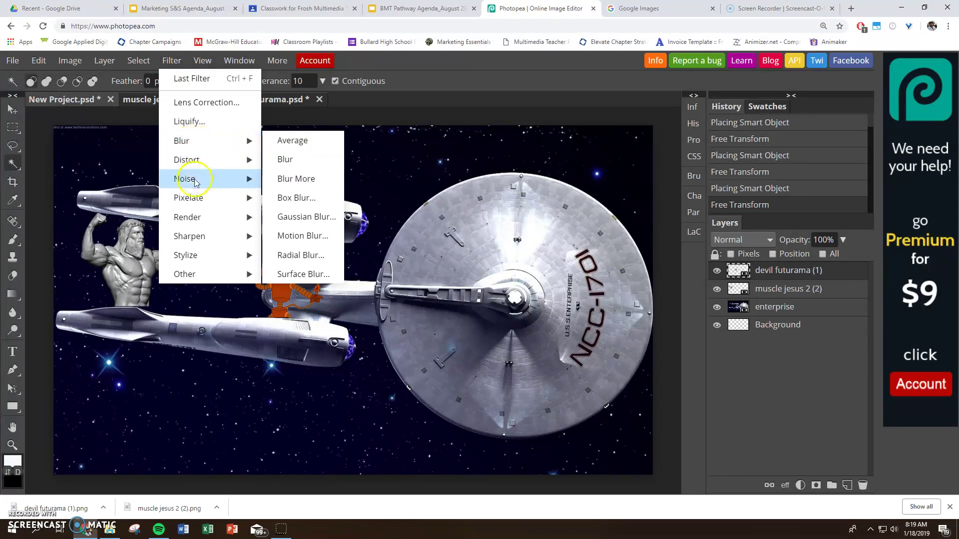
mouse_move(196, 182)
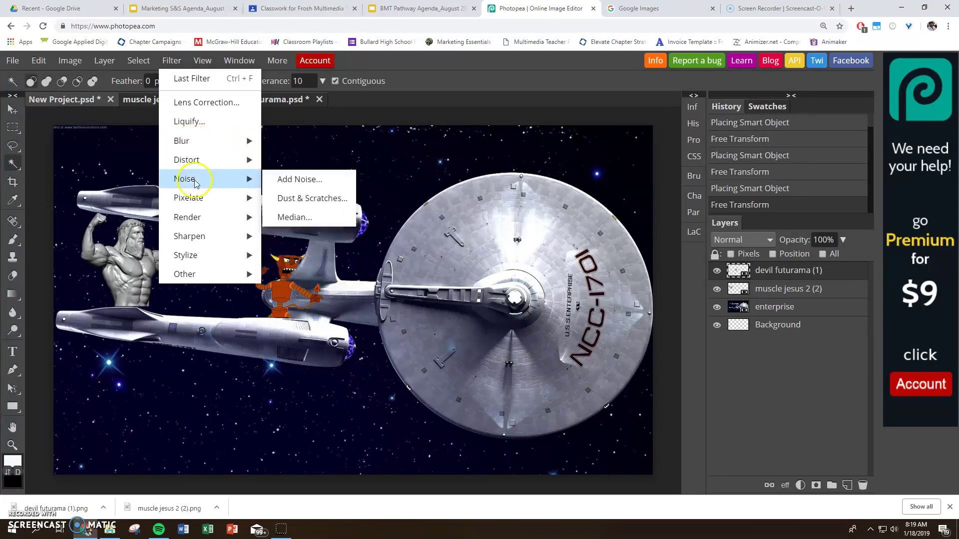
click(316, 198)
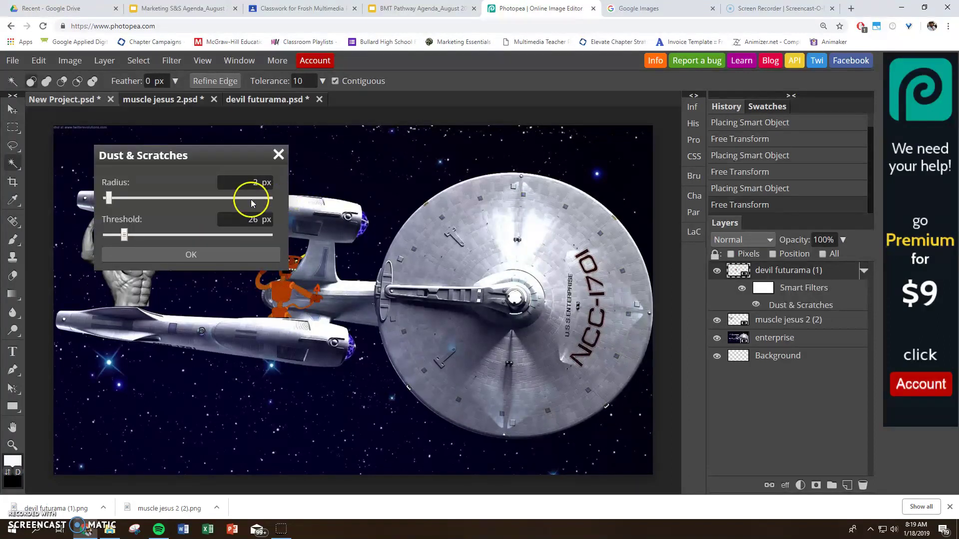
drag(127, 235, 172, 227)
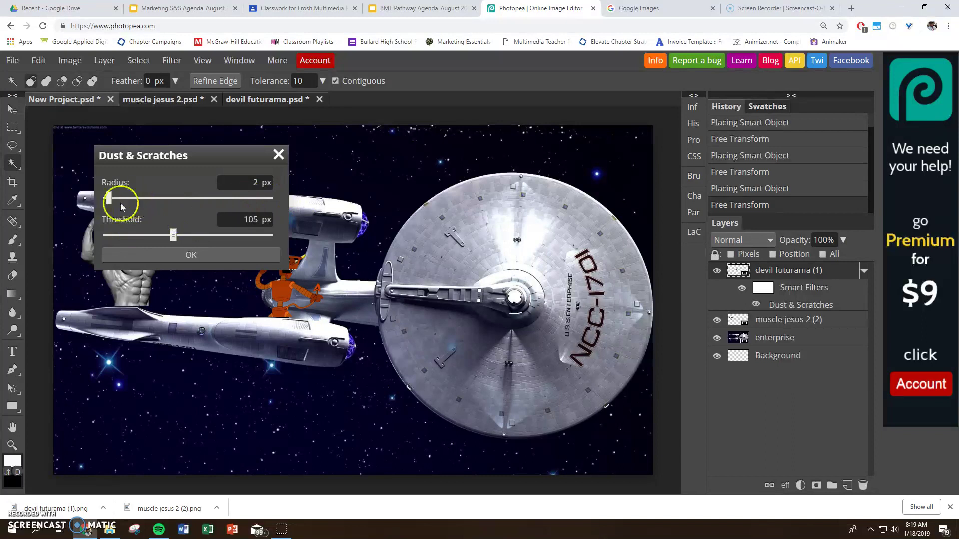
drag(108, 198, 148, 198)
drag(131, 196, 133, 196)
click(182, 254)
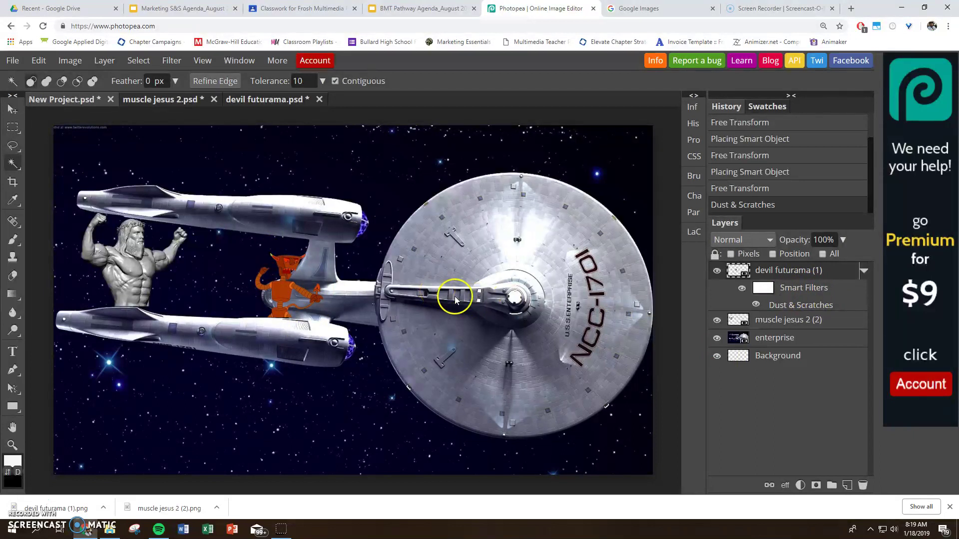
- Set up the Type tool with a size of 107 px and the near-white text colour f8f9ff
click(13, 353)
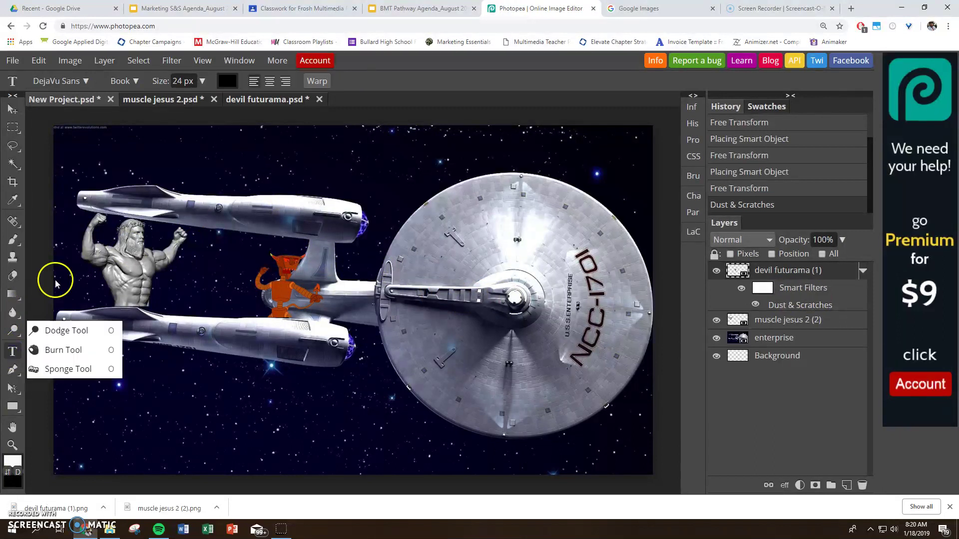
click(227, 80)
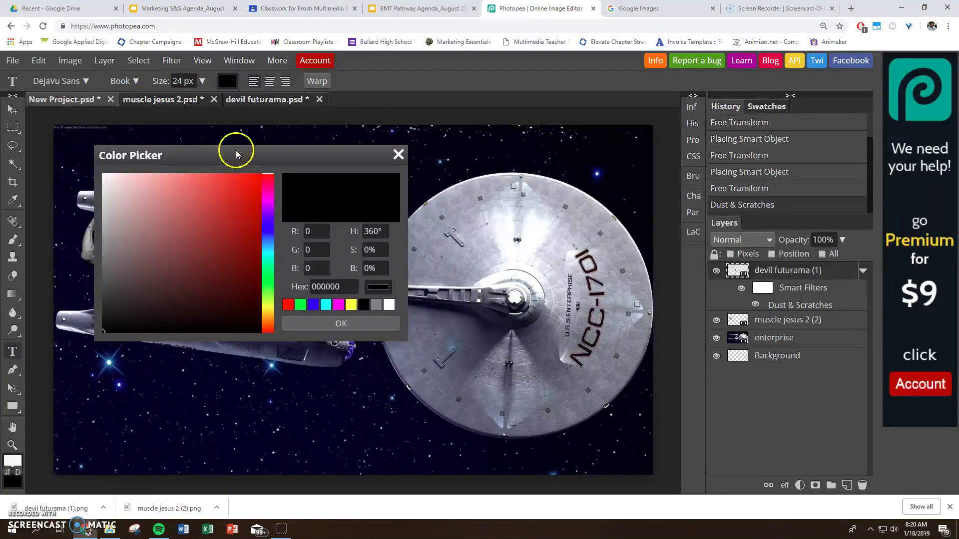
drag(107, 180, 103, 178)
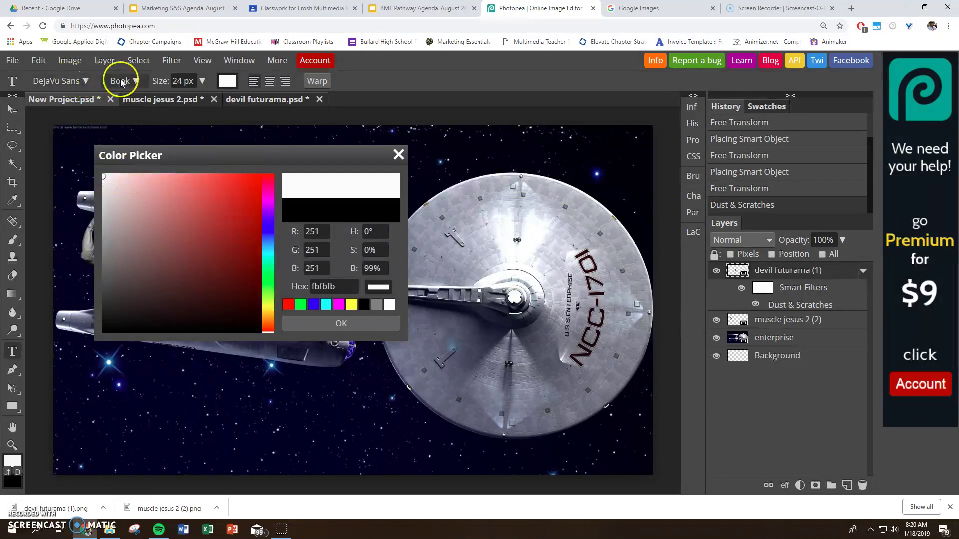
click(202, 81)
drag(174, 101, 184, 101)
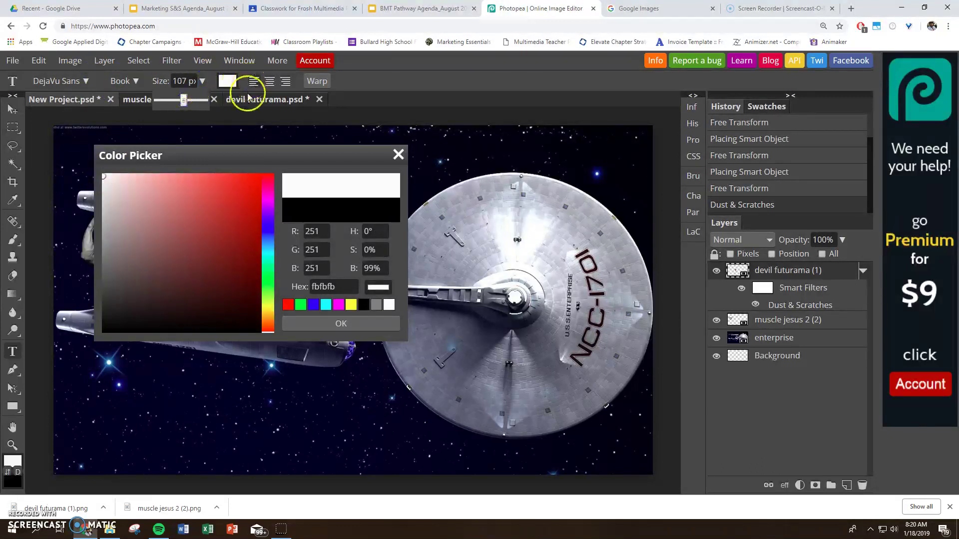
click(102, 353)
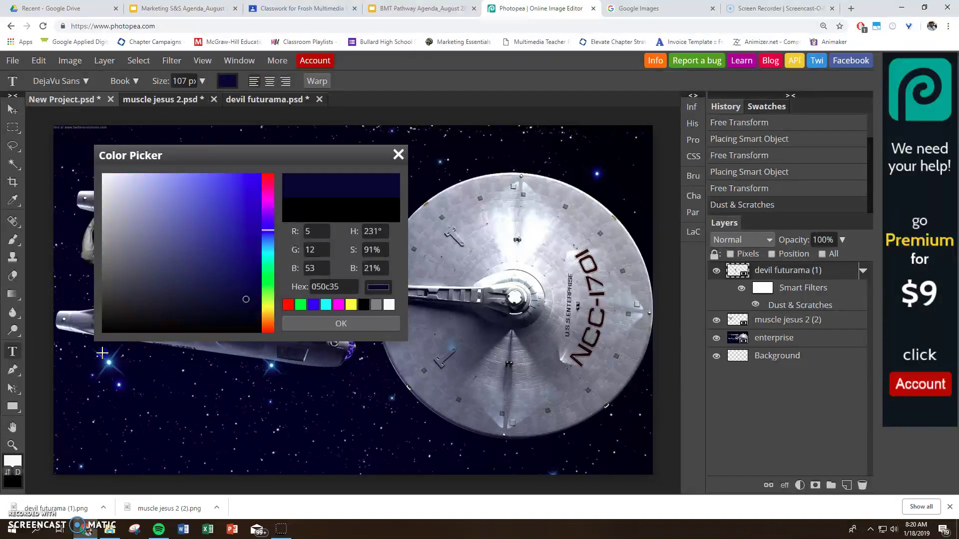
click(108, 177)
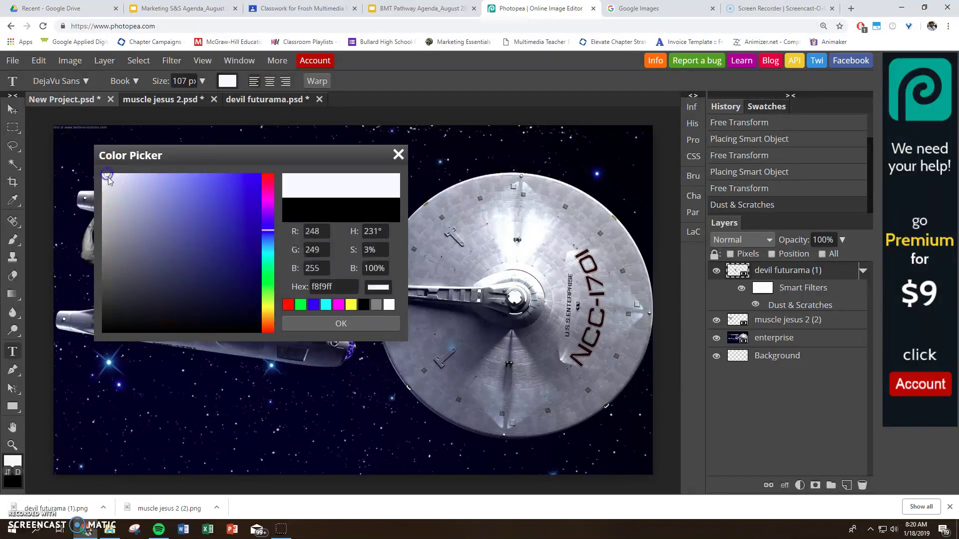
click(341, 324)
- Add the text label "Muscle Jesus" and move it onto the lower nacelle, just beneath the muscular figure
click(112, 356)
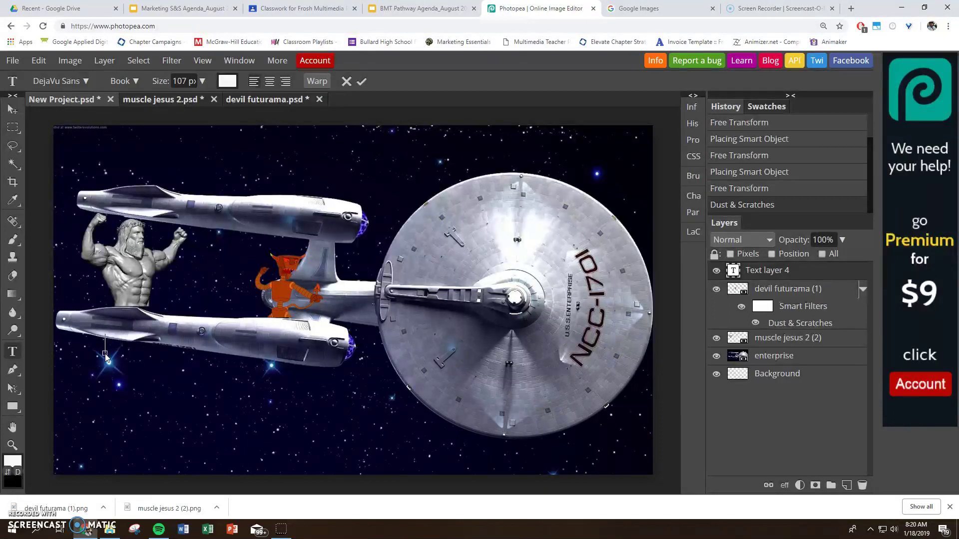
text(Muscle)
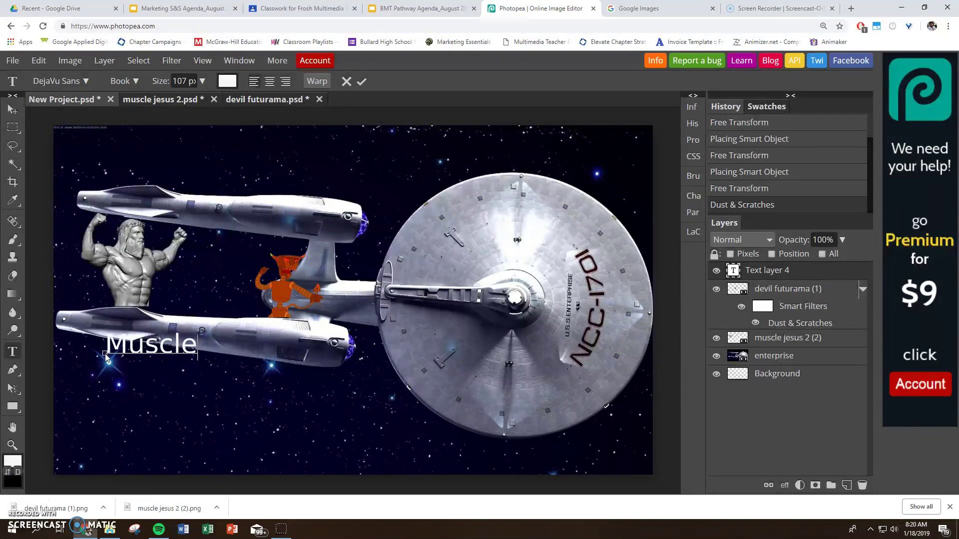
text( Jesus)
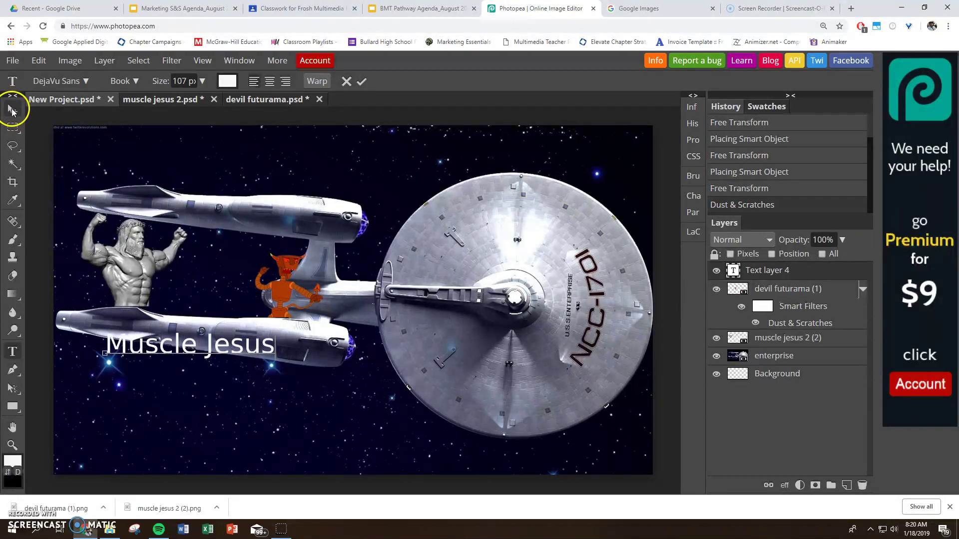
click(9, 107)
drag(152, 348, 110, 331)
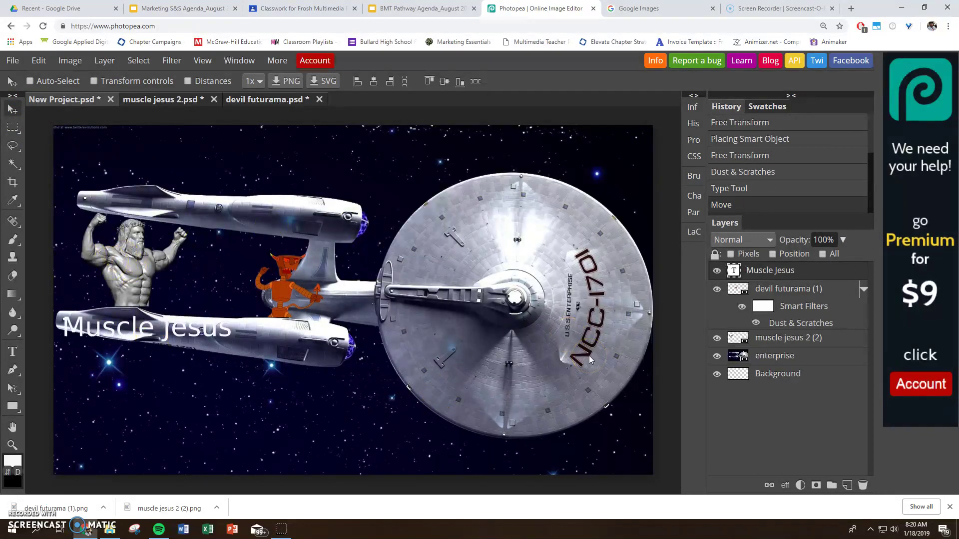
- Switch to the Frosh Multimedia classwork in Google Classroom and read through the Photopea Collage Scene assignment's instructions
click(330, 9)
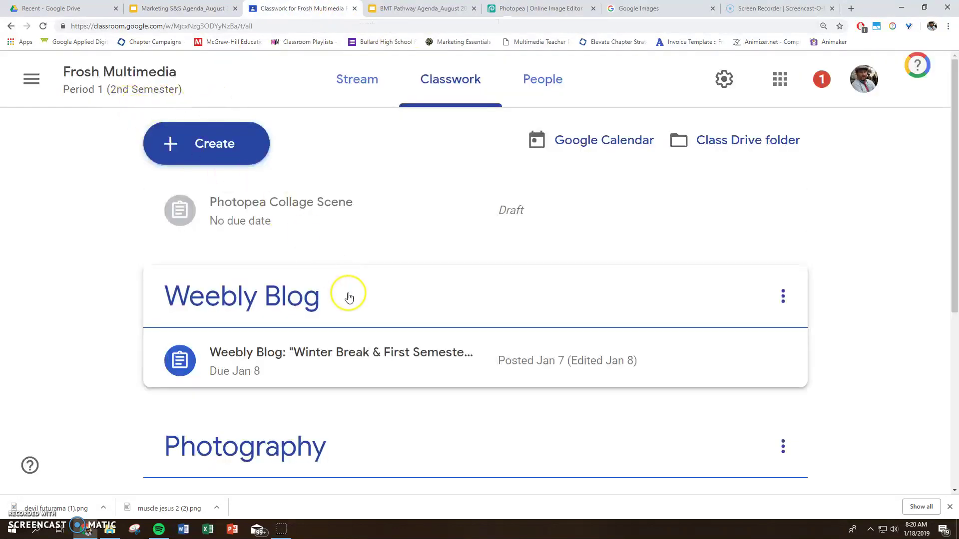
click(97, 74)
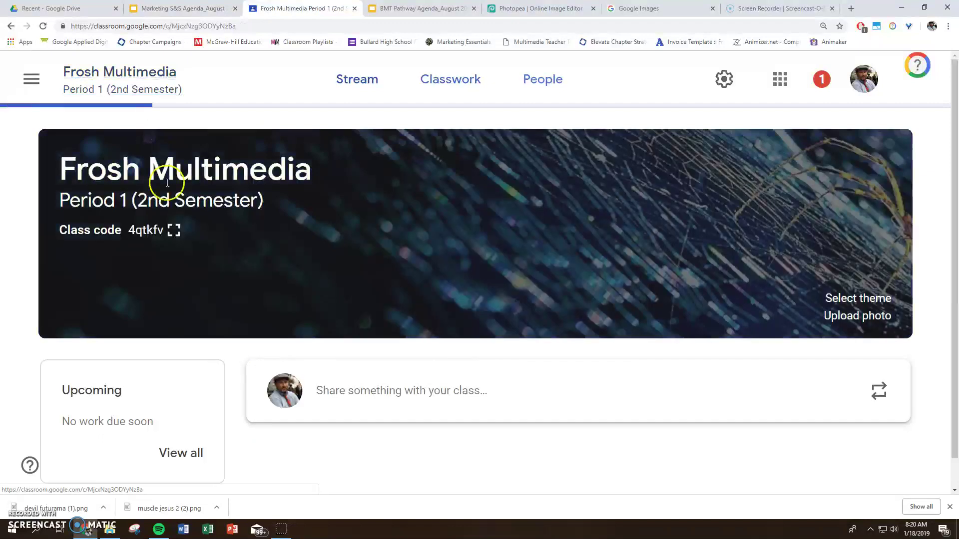
click(447, 80)
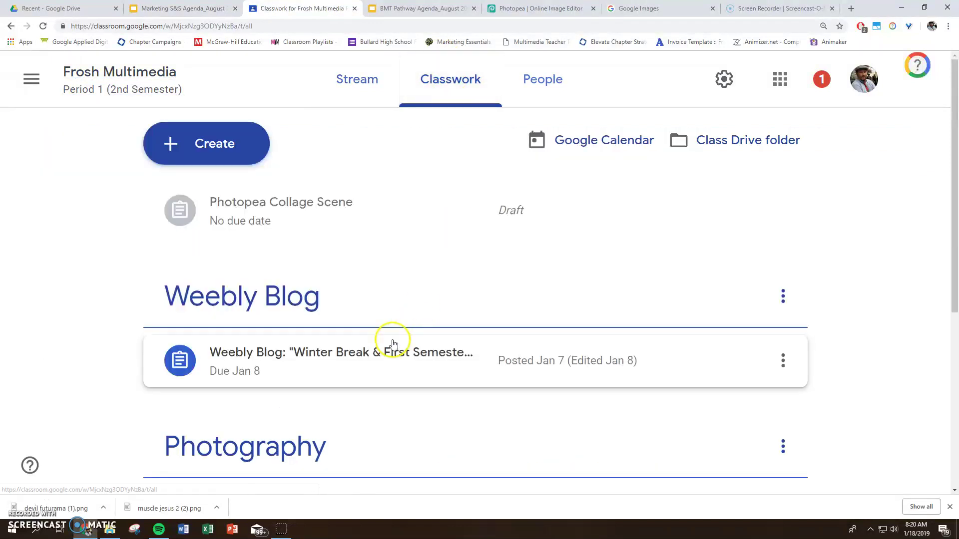
scroll(393, 343, down, 5)
scroll(274, 272, down, 1)
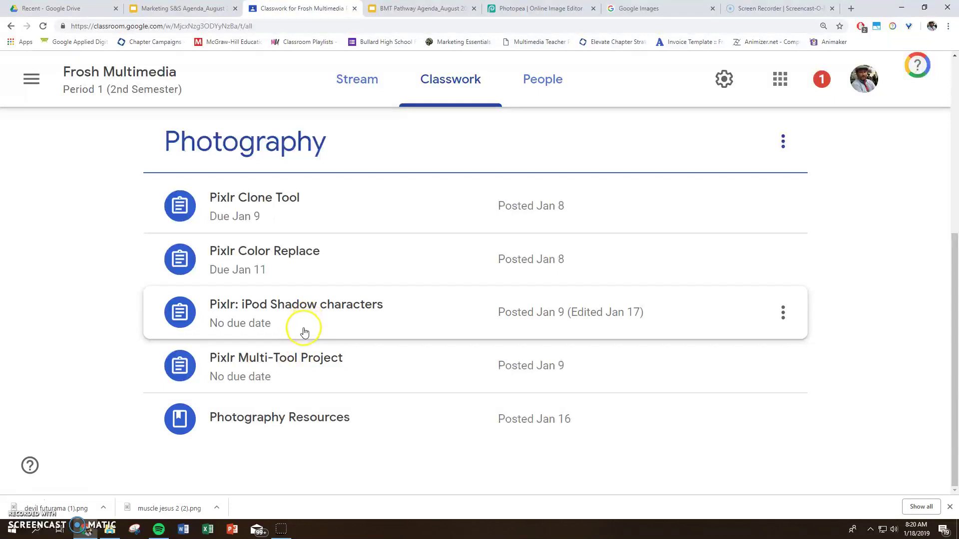
scroll(307, 324, up, 5)
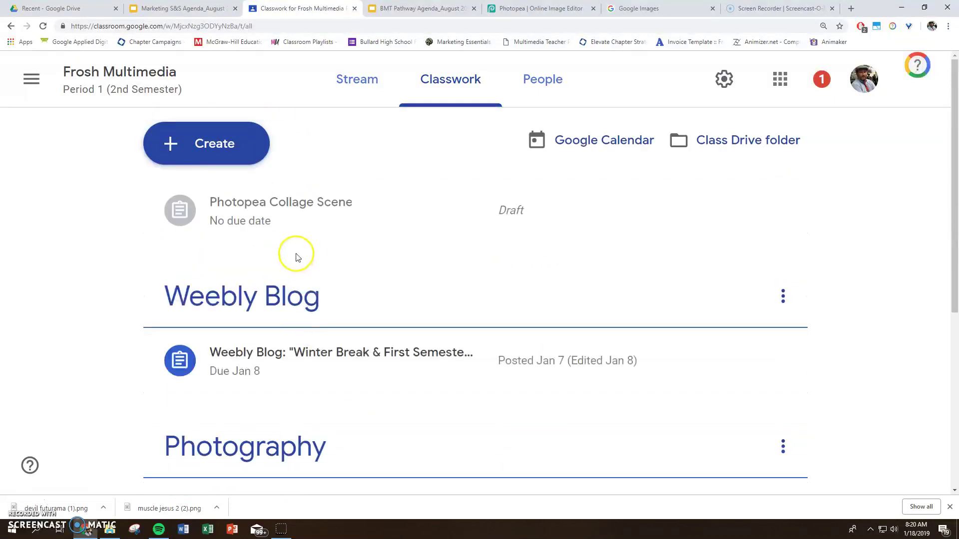
click(297, 212)
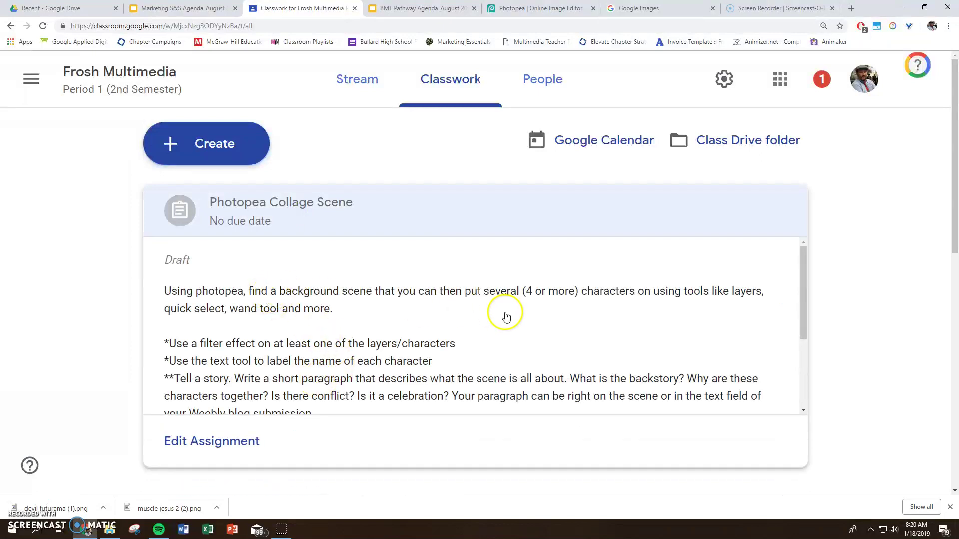
scroll(326, 320, down, 1)
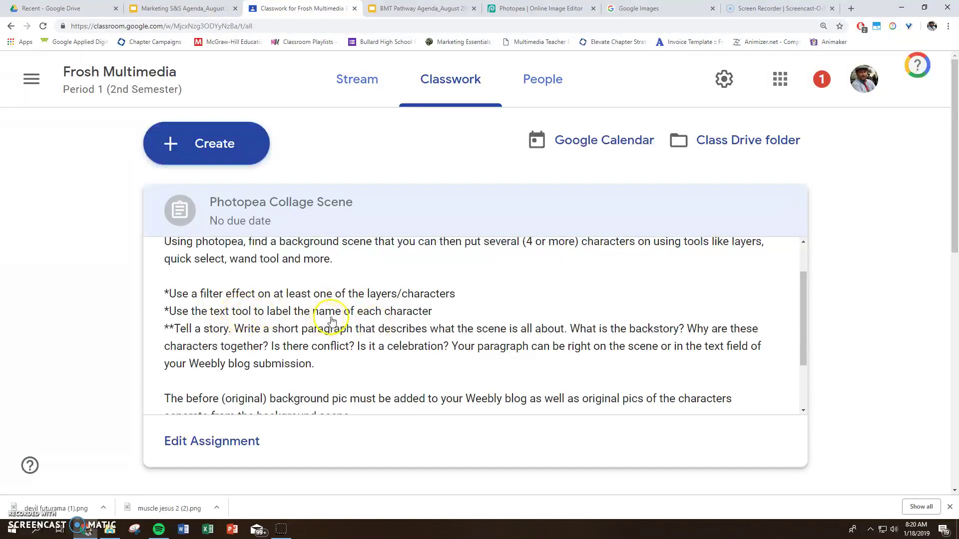
scroll(319, 321, down, 2)
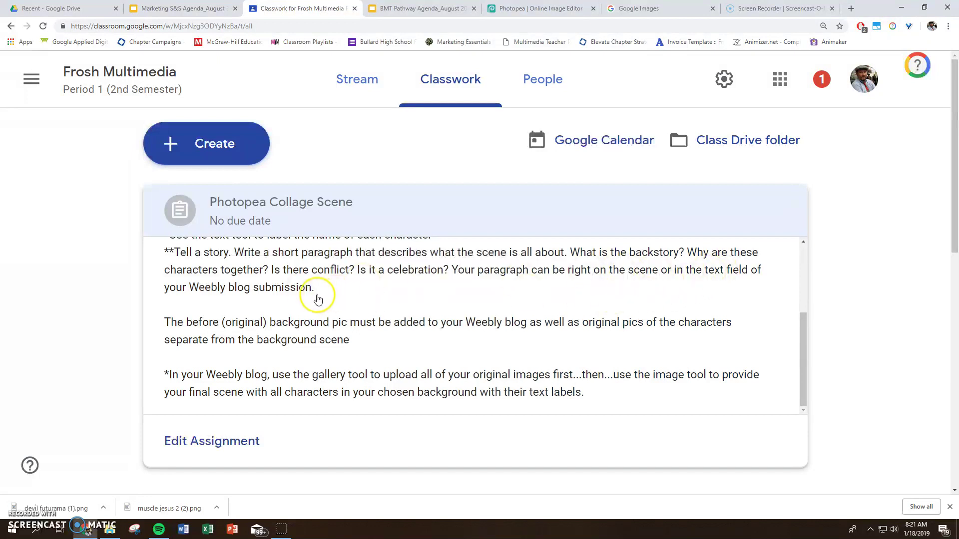
scroll(341, 346, down, 3)
scroll(341, 346, up, 3)
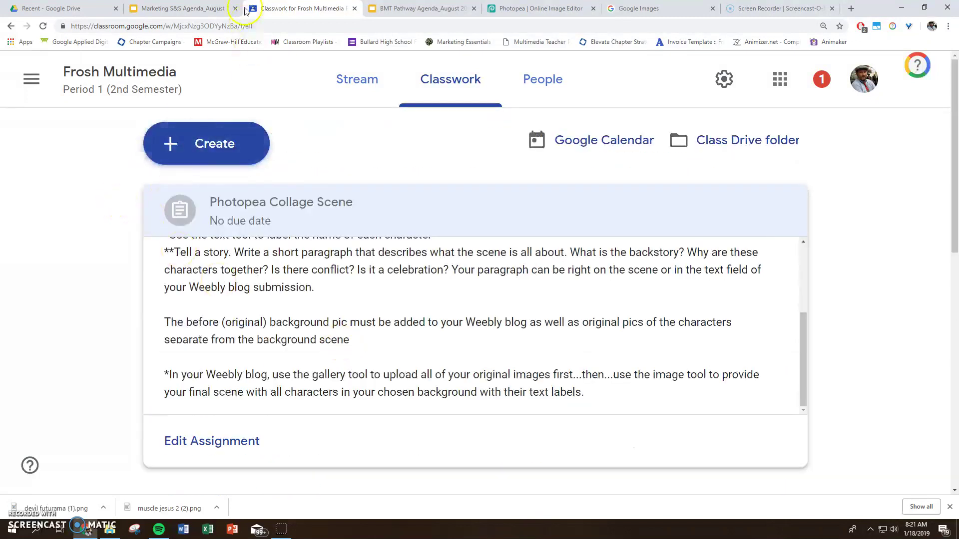
- Switch back to Photopea and save the New Project composite as a PSD
click(537, 13)
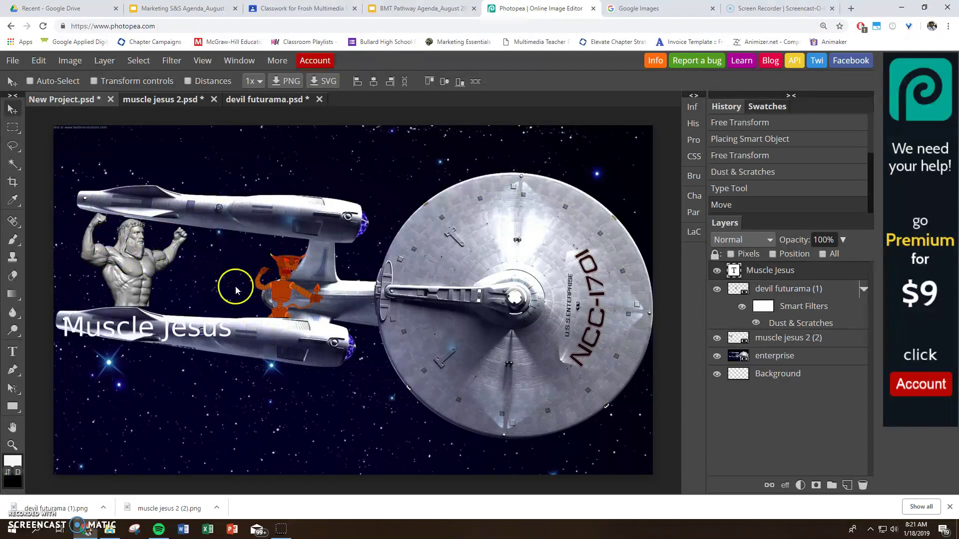
click(13, 62)
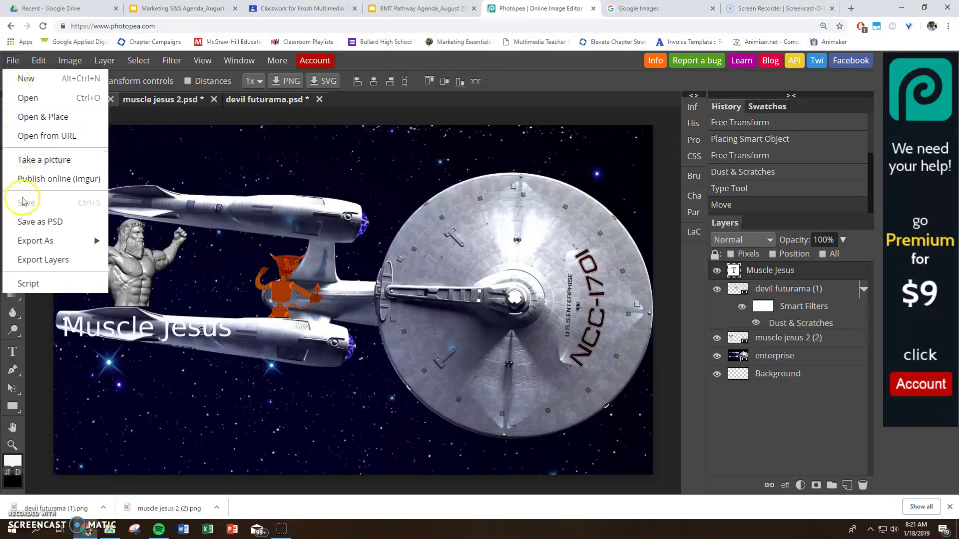
mouse_move(90, 240)
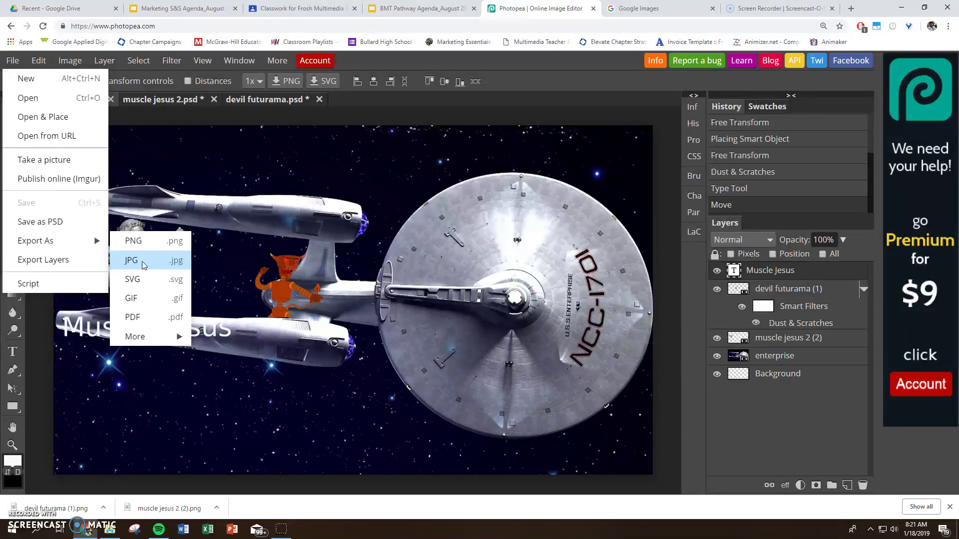
click(40, 223)
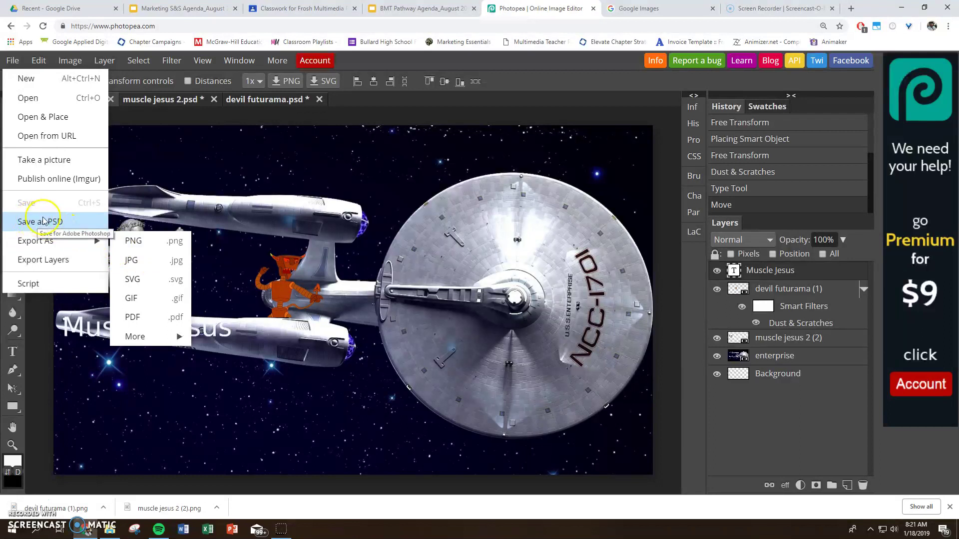